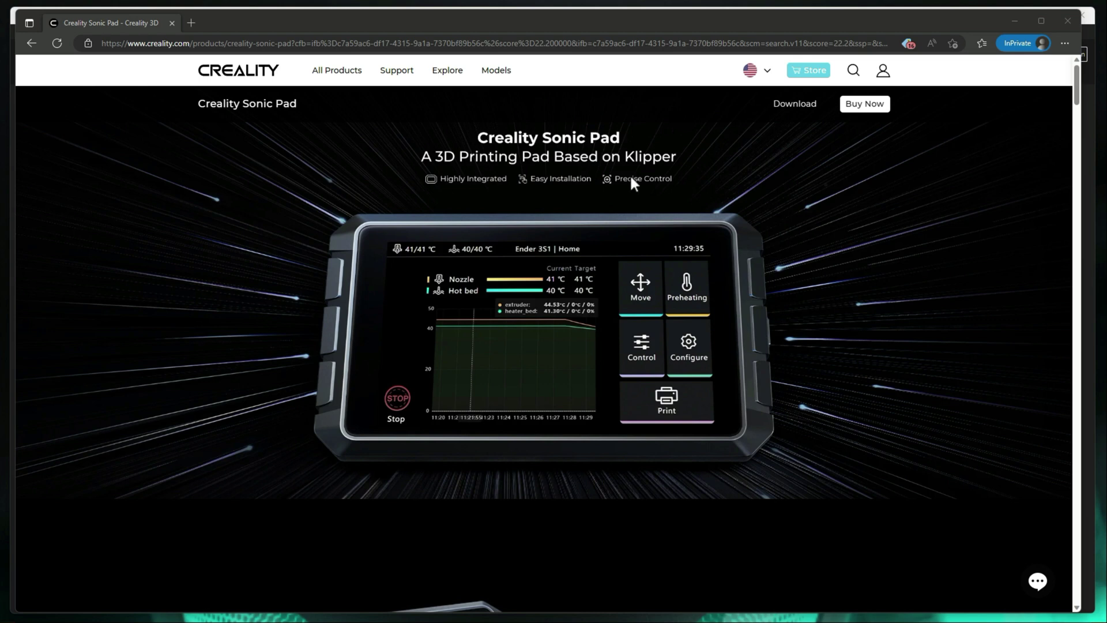
# Step: Open the Sonic Pad download page and download the Ultimaker Cura Profiles User Guide package
pyautogui.click(786, 108)
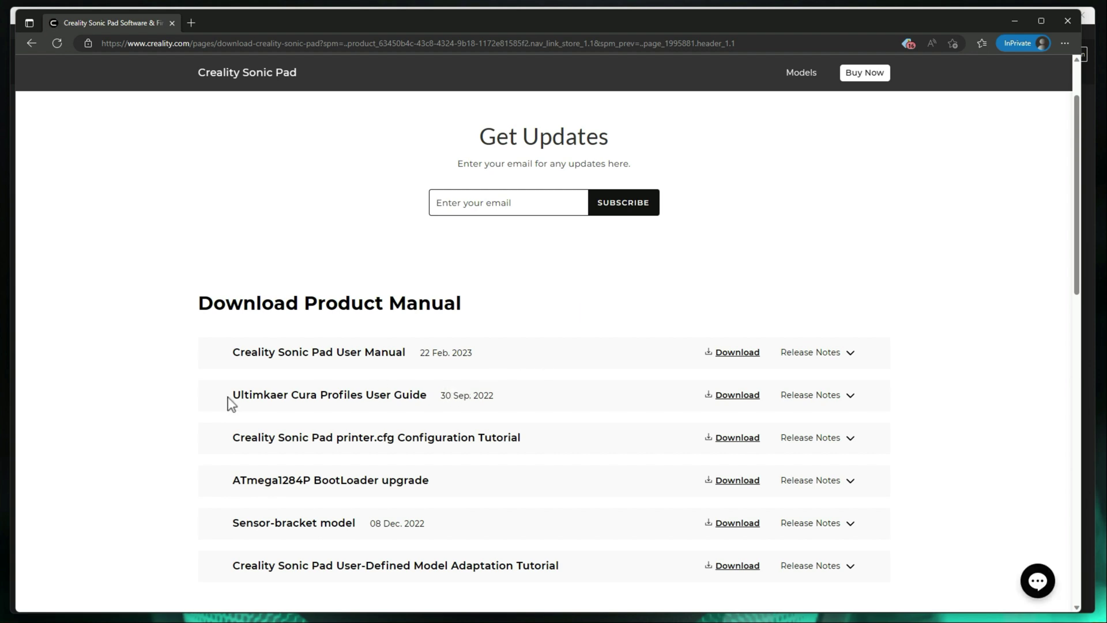
pyautogui.click(735, 397)
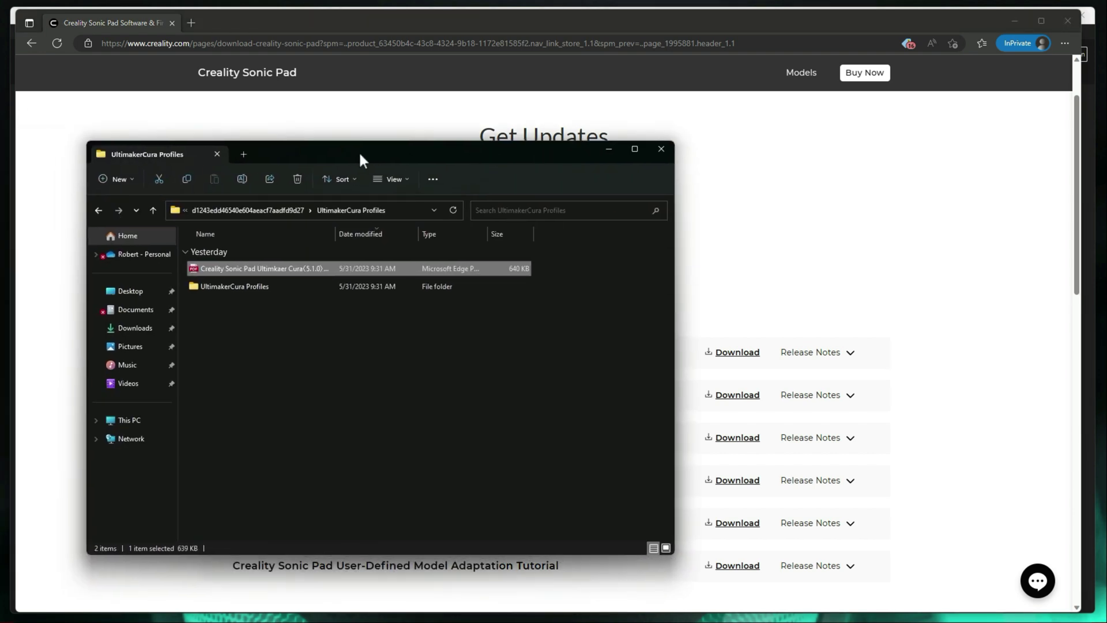
# Step: Open the UltimakerCura Profiles folder to see the Ender-3 profile folders, then go back up to its parent
pyautogui.moveTo(359, 151); pyautogui.dragTo(352, 136)
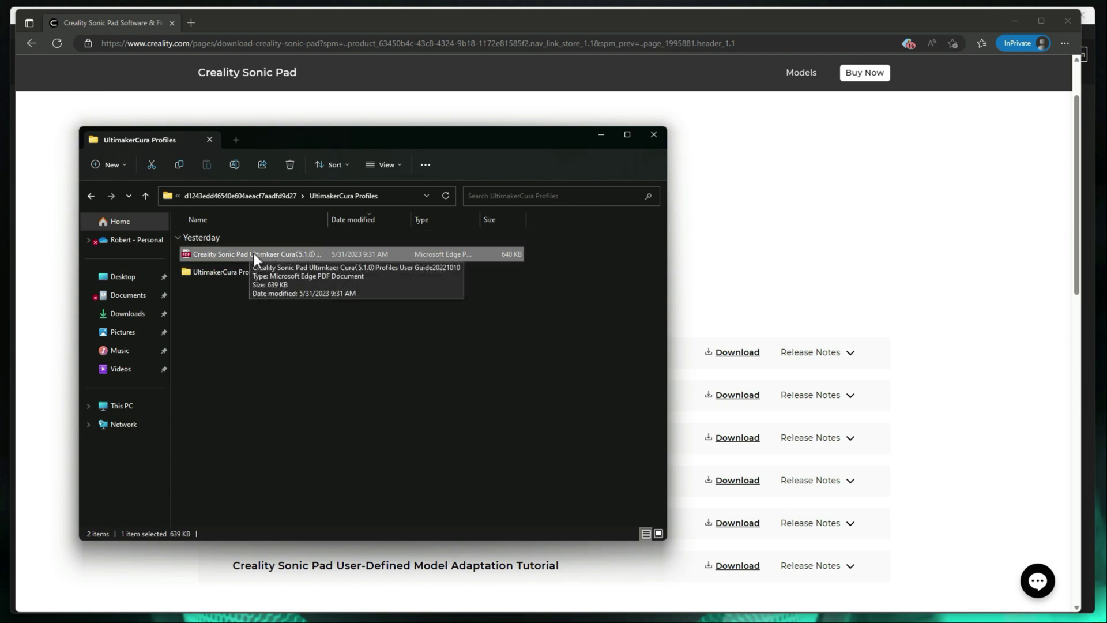
pyautogui.doubleClick(234, 274)
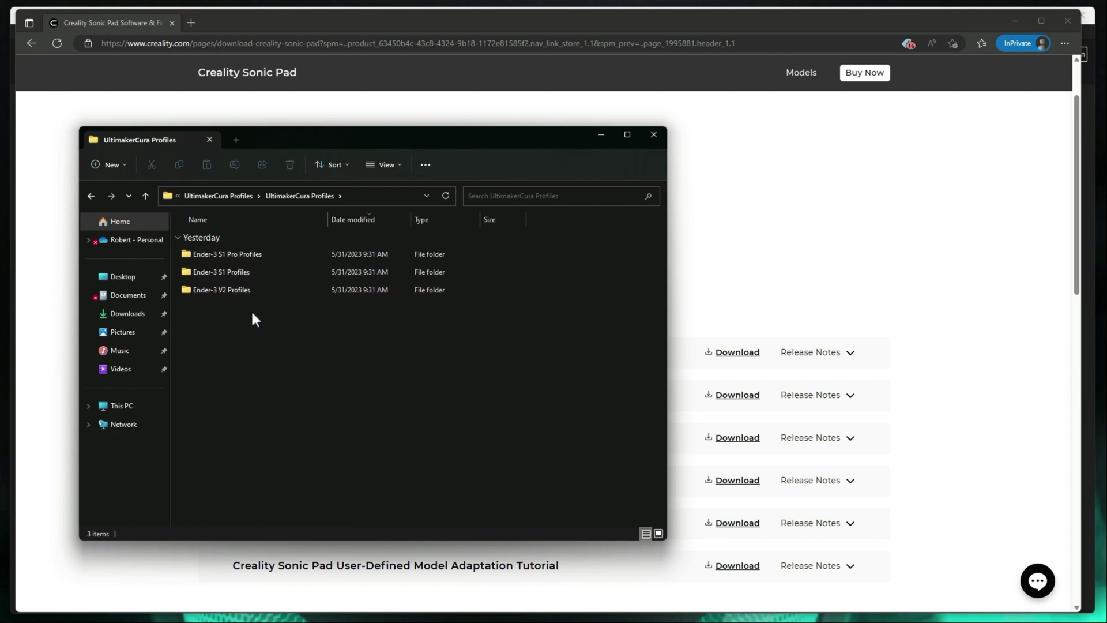
pyautogui.moveTo(240, 292)
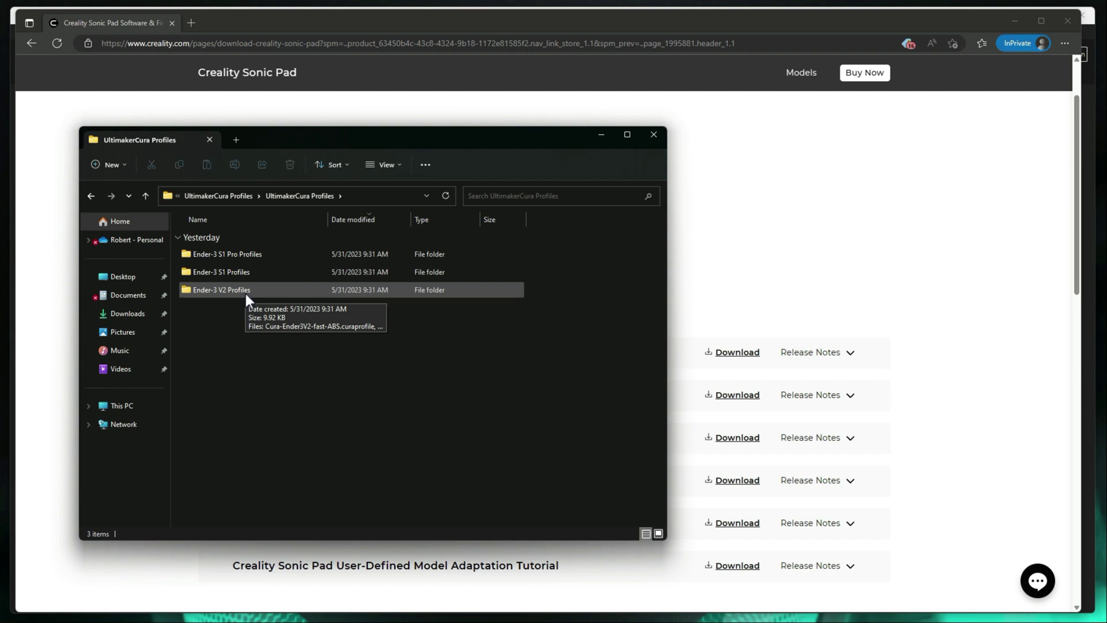
pyautogui.click(234, 195)
# Step: Open the Cura profiles user guide PDF and read through its add-printer and G-code pages
pyautogui.doubleClick(248, 255)
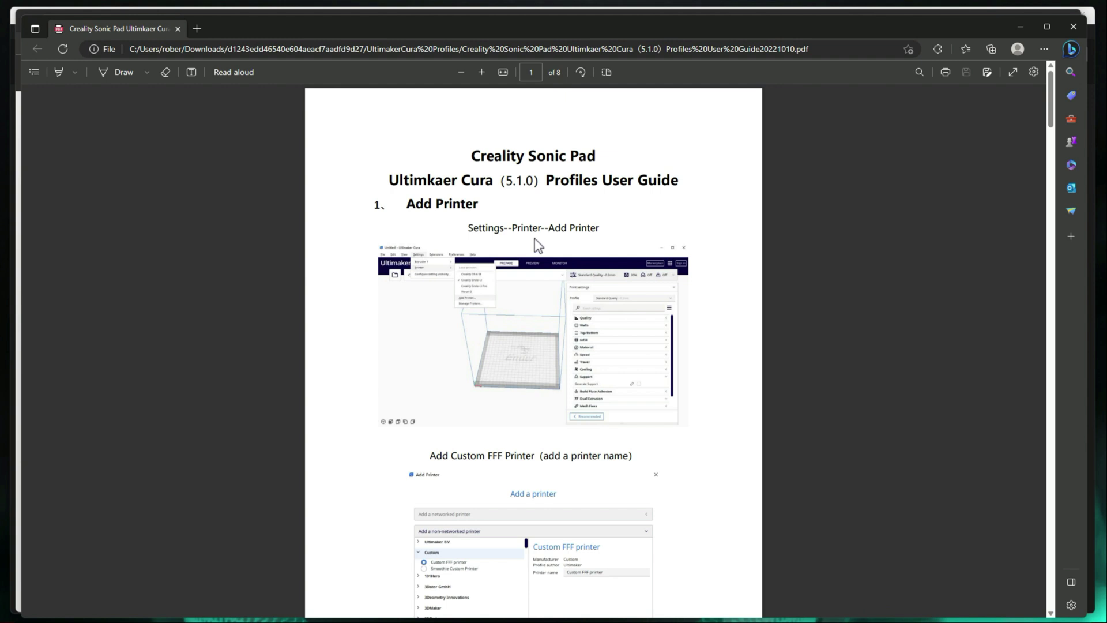
pyautogui.scroll(-4, 537, 273)
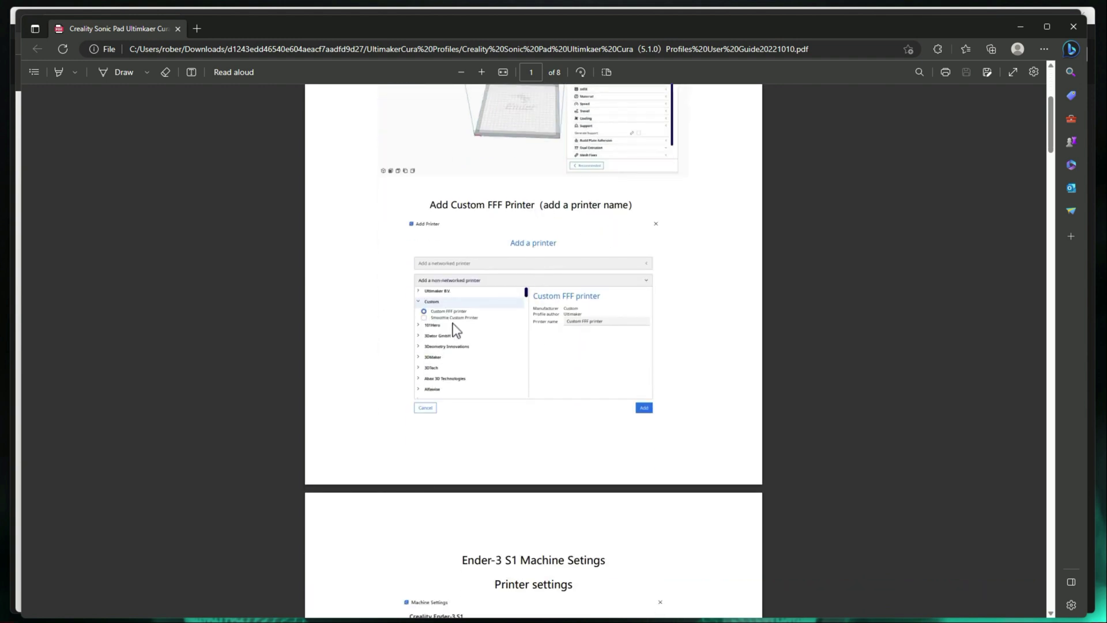
pyautogui.scroll(-1, 499, 331)
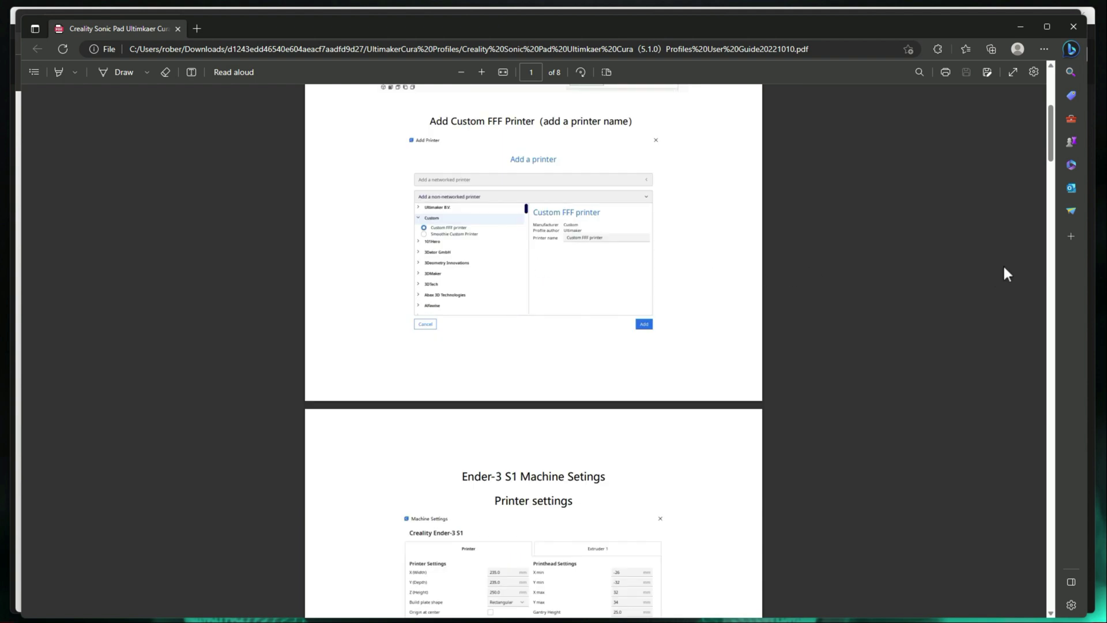
pyautogui.scroll(-3, 674, 306)
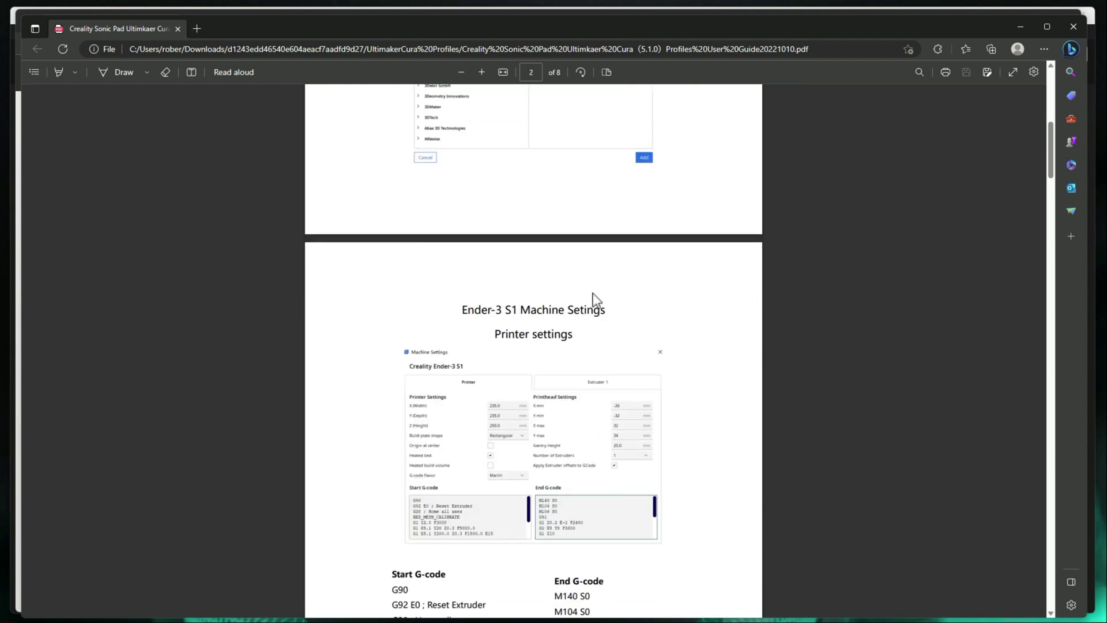
pyautogui.scroll(-3, 593, 293)
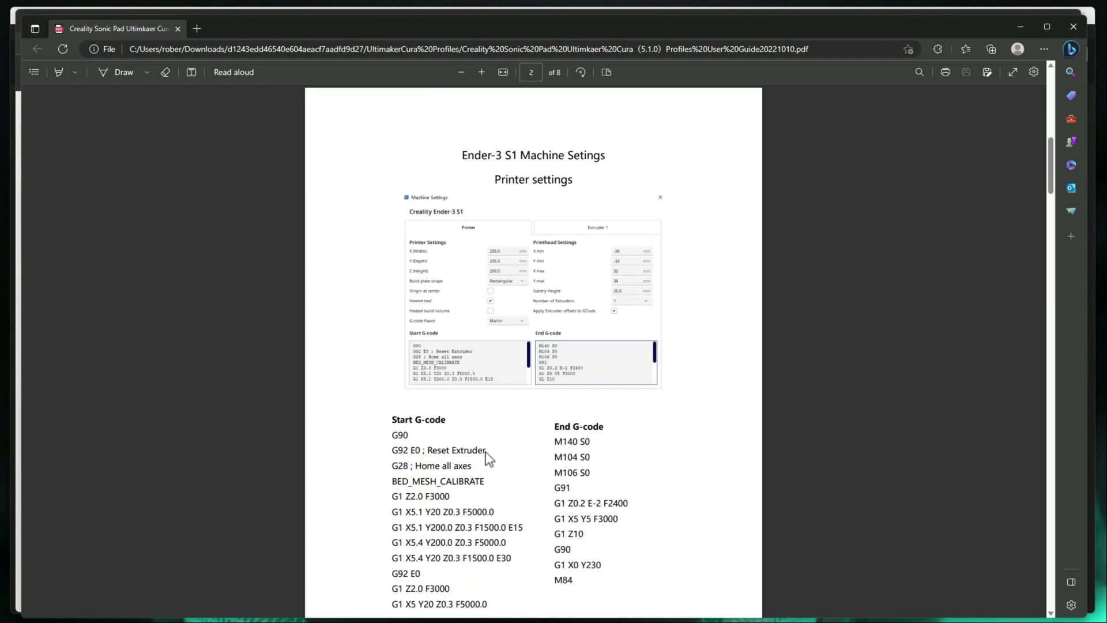
pyautogui.scroll(-2, 489, 457)
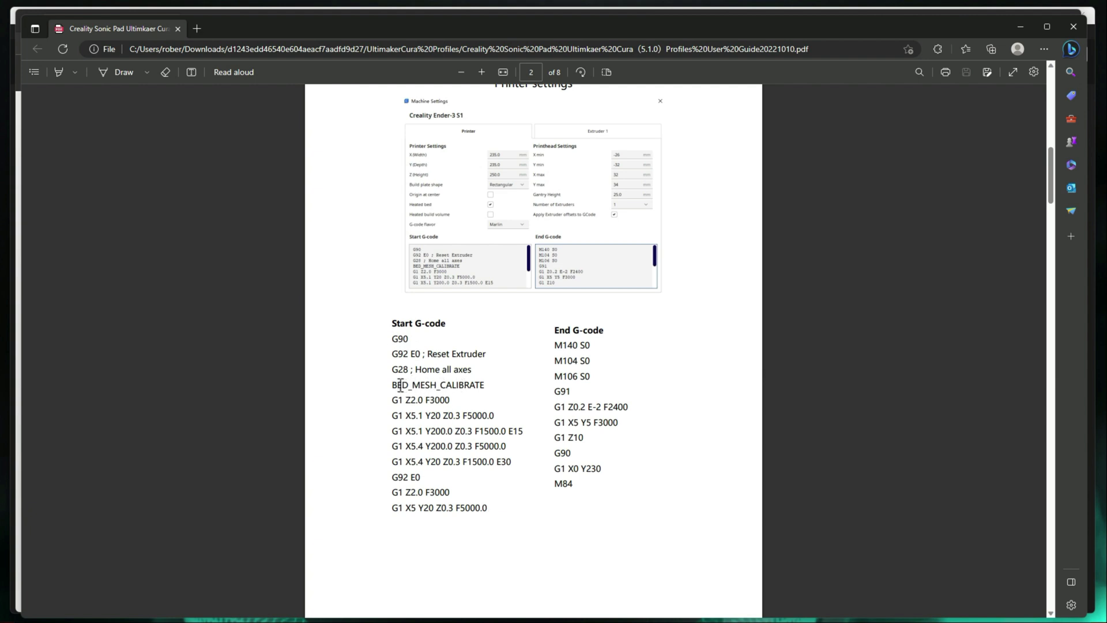
# Step: Return to the top of the guide and narrow its window against the left edge
pyautogui.moveTo(398, 385); pyautogui.dragTo(489, 387)
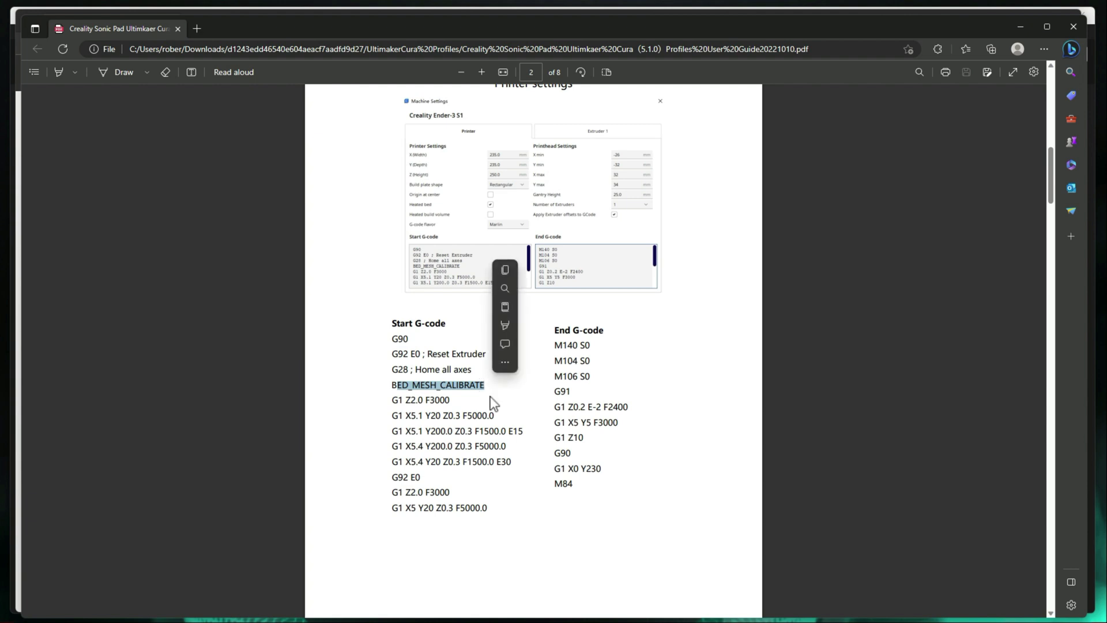
pyautogui.click(421, 383)
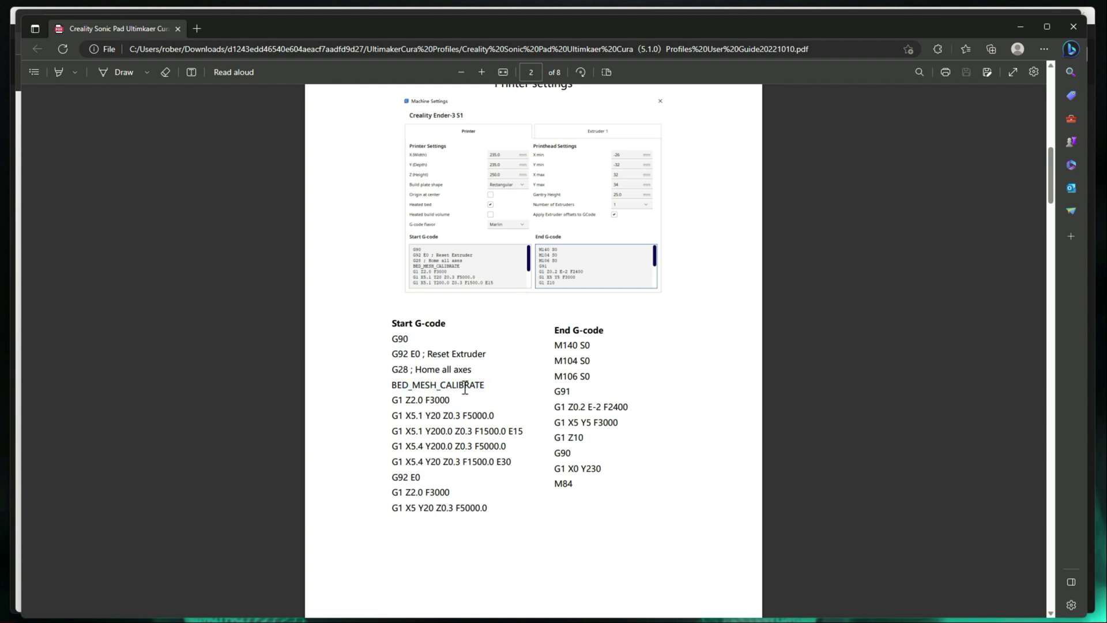
pyautogui.scroll(10, 464, 388)
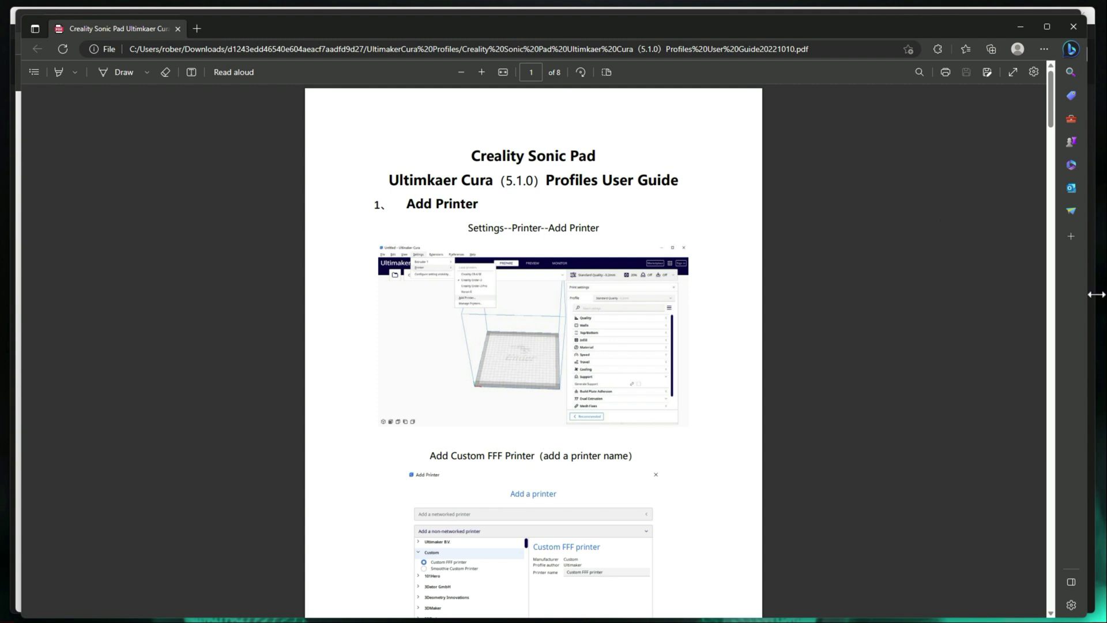
pyautogui.moveTo(1087, 296); pyautogui.dragTo(564, 299)
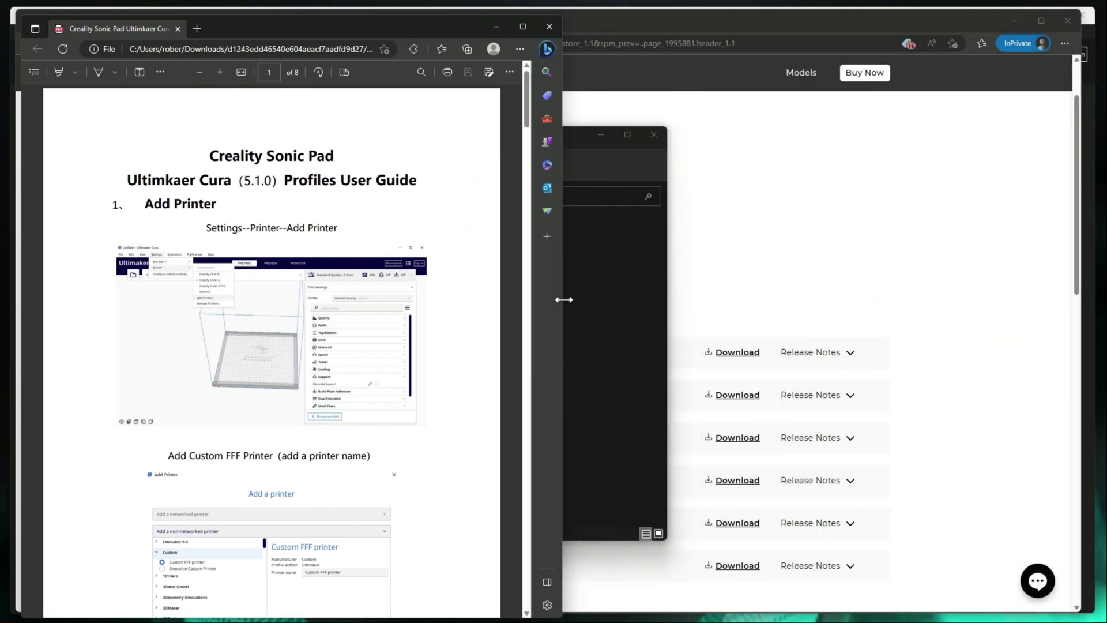
pyautogui.moveTo(349, 21); pyautogui.dragTo(0, 21)
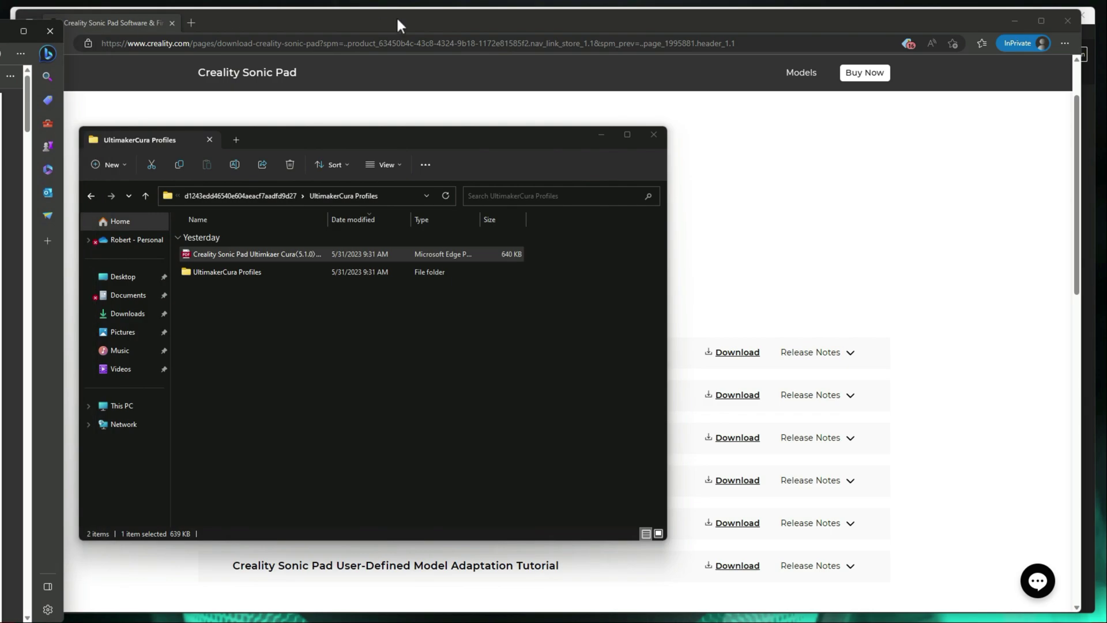
# Step: From Preferences > Printers, start adding a non-networked Custom FFF printer
pyautogui.click(398, 18)
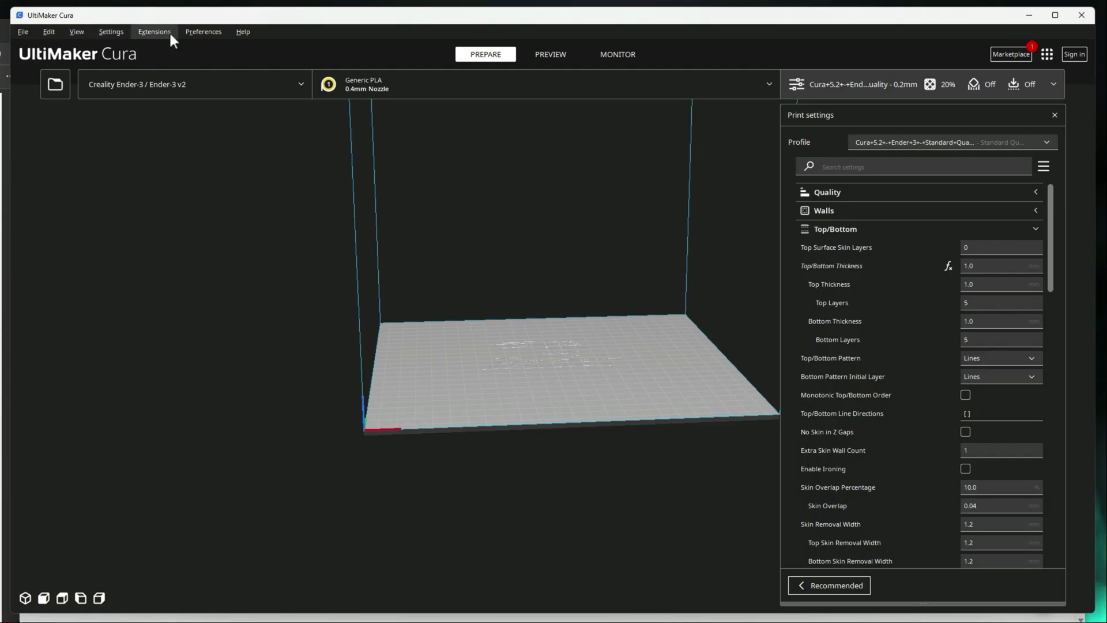
pyautogui.click(197, 32)
pyautogui.click(208, 49)
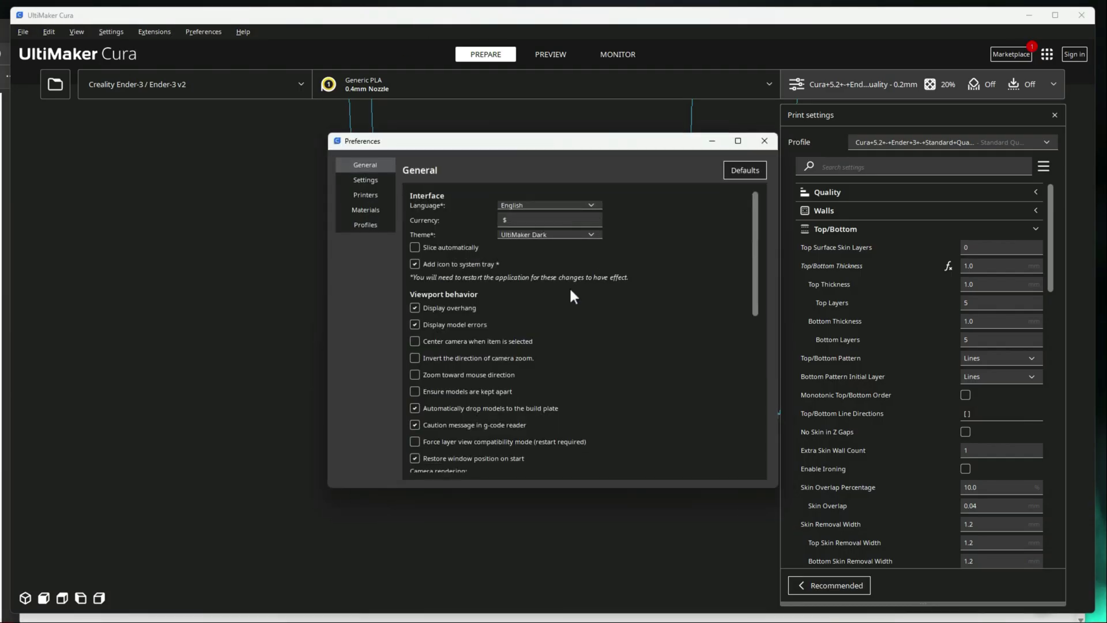
pyautogui.click(367, 199)
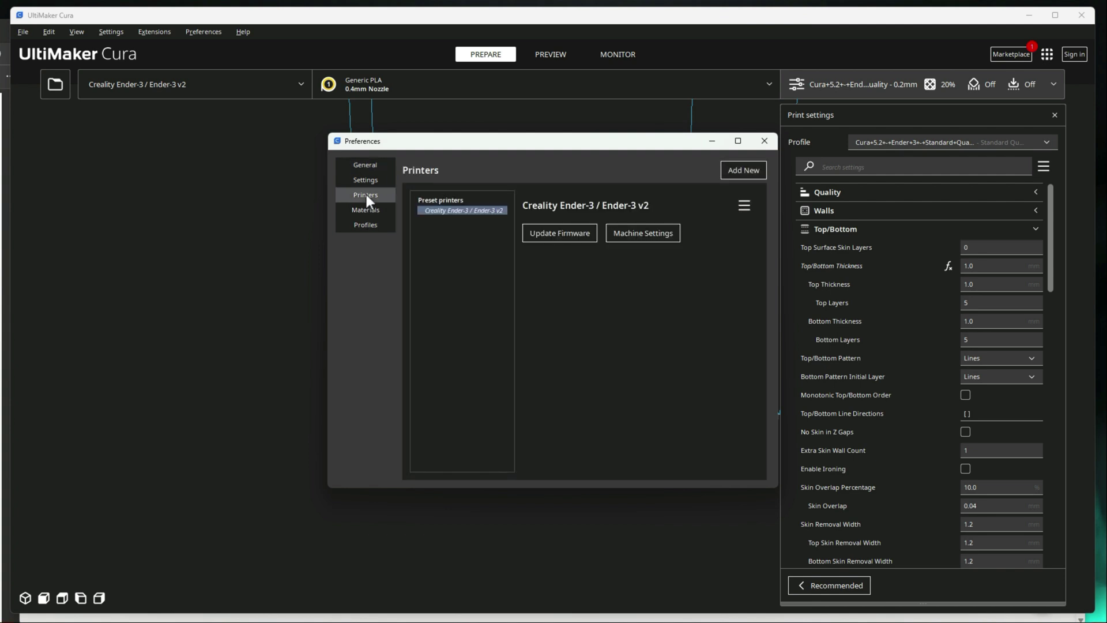
pyautogui.click(735, 171)
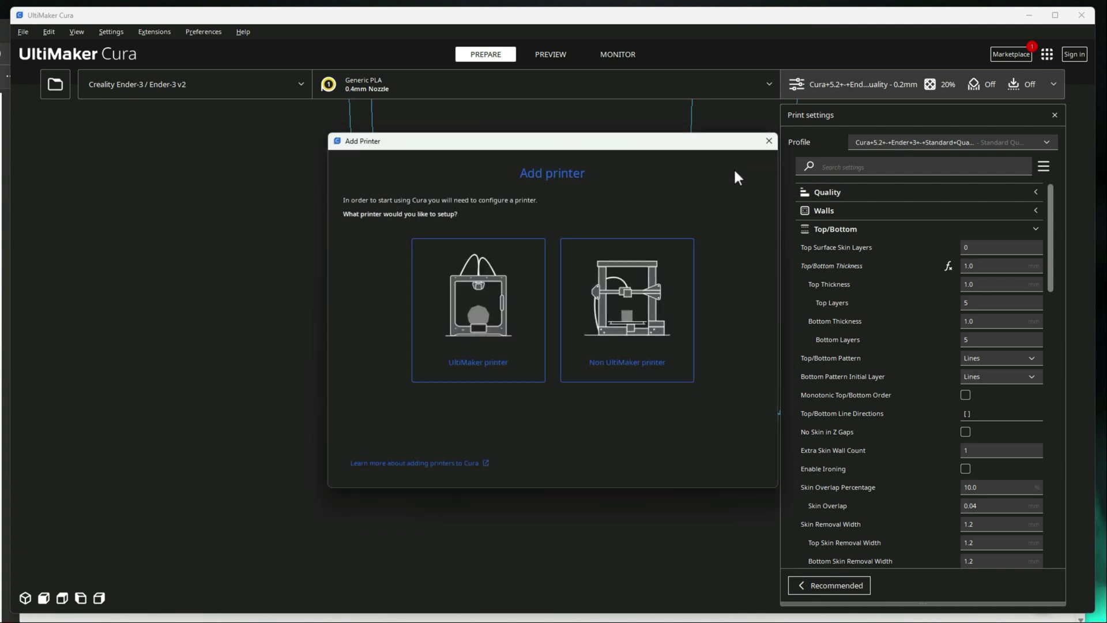
pyautogui.click(627, 312)
pyautogui.click(465, 314)
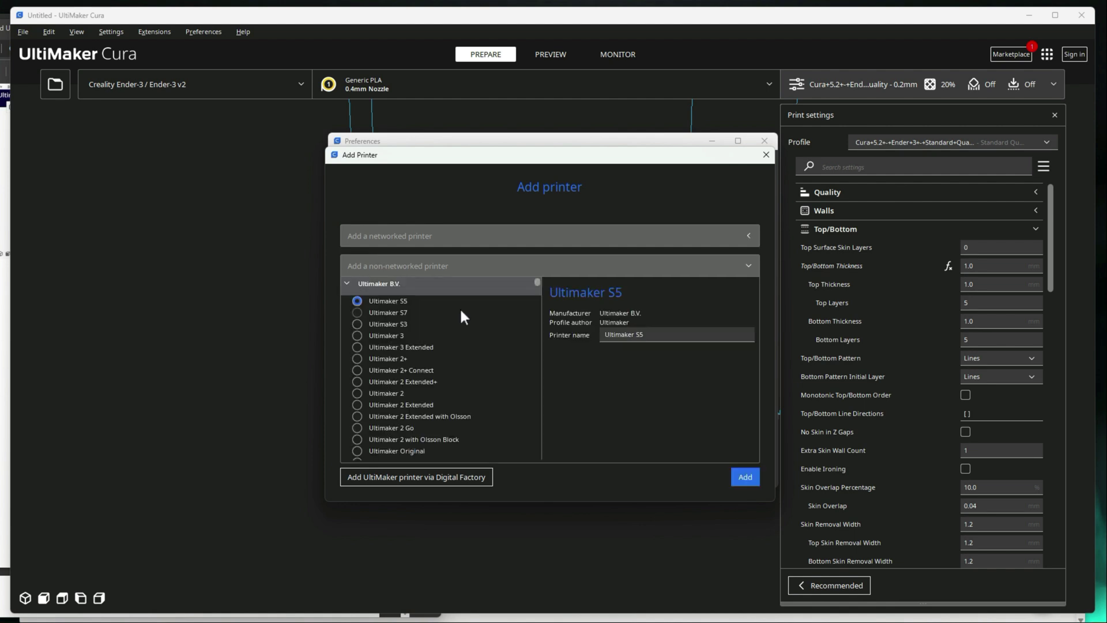
pyautogui.click(348, 285)
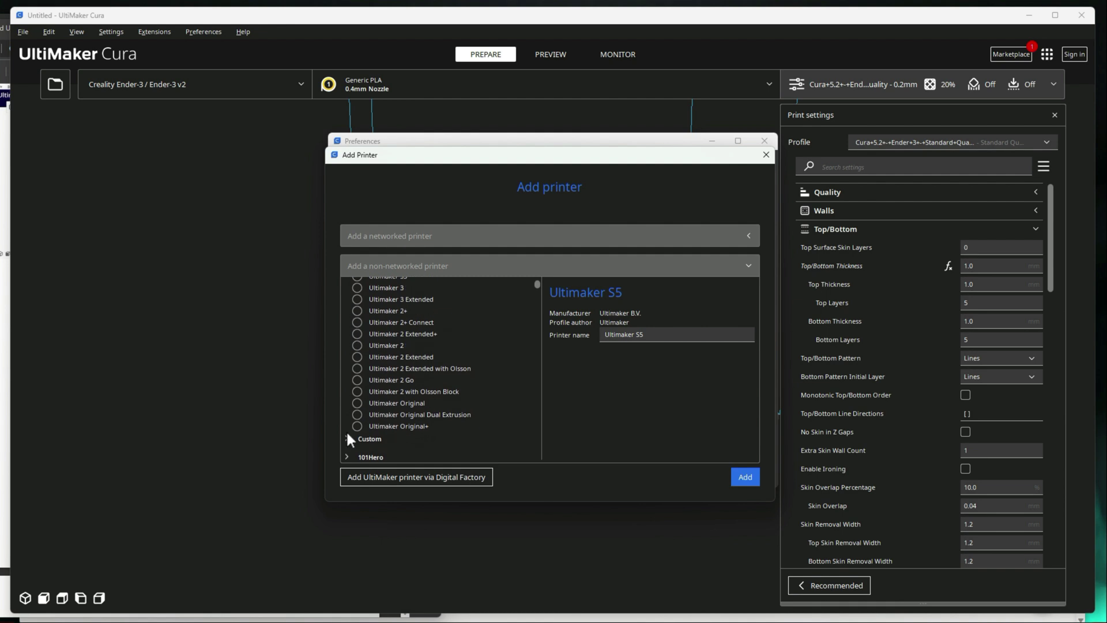
pyautogui.click(348, 437)
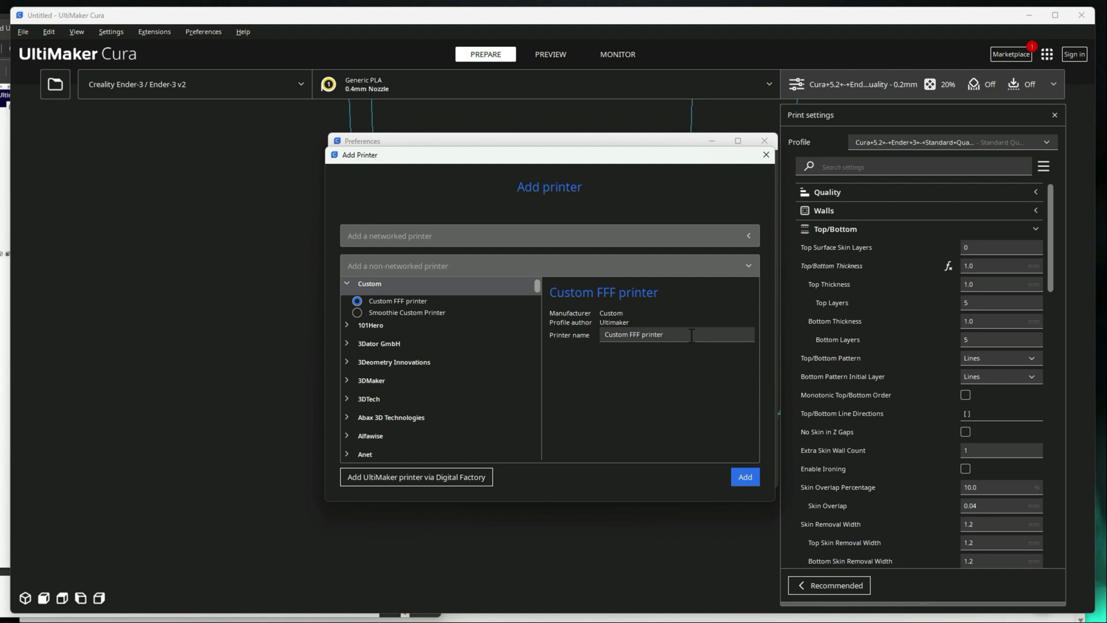
# Step: Name the custom printer 'Ender 3 v2 SP' and add it
pyautogui.moveTo(691, 336); pyautogui.dragTo(600, 331)
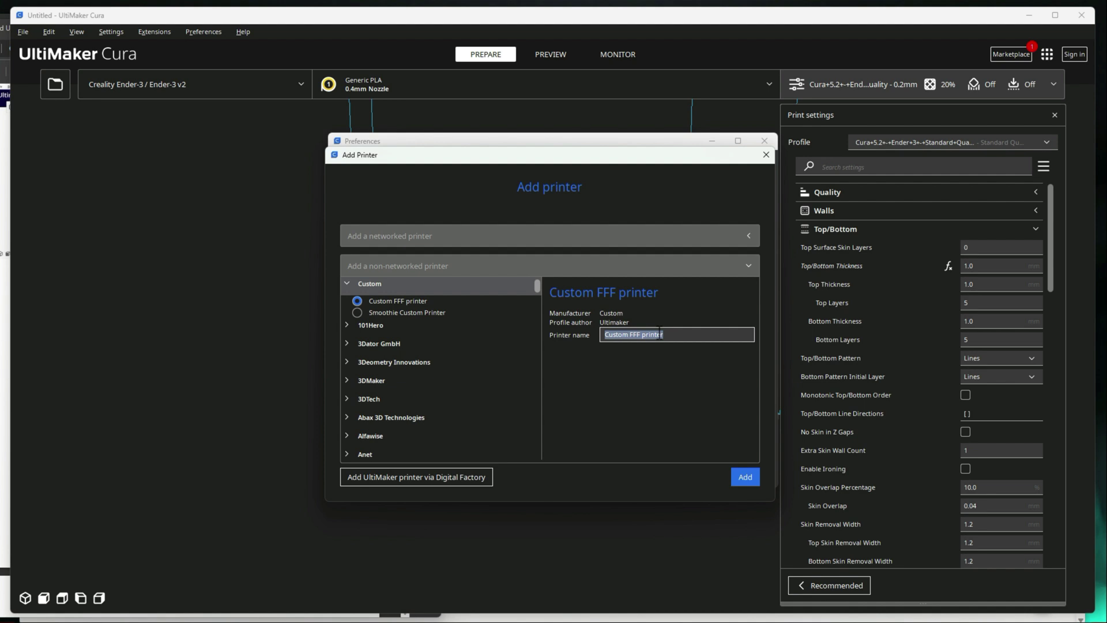
pyautogui.write('Ender 3 v2 SP')
pyautogui.click(744, 477)
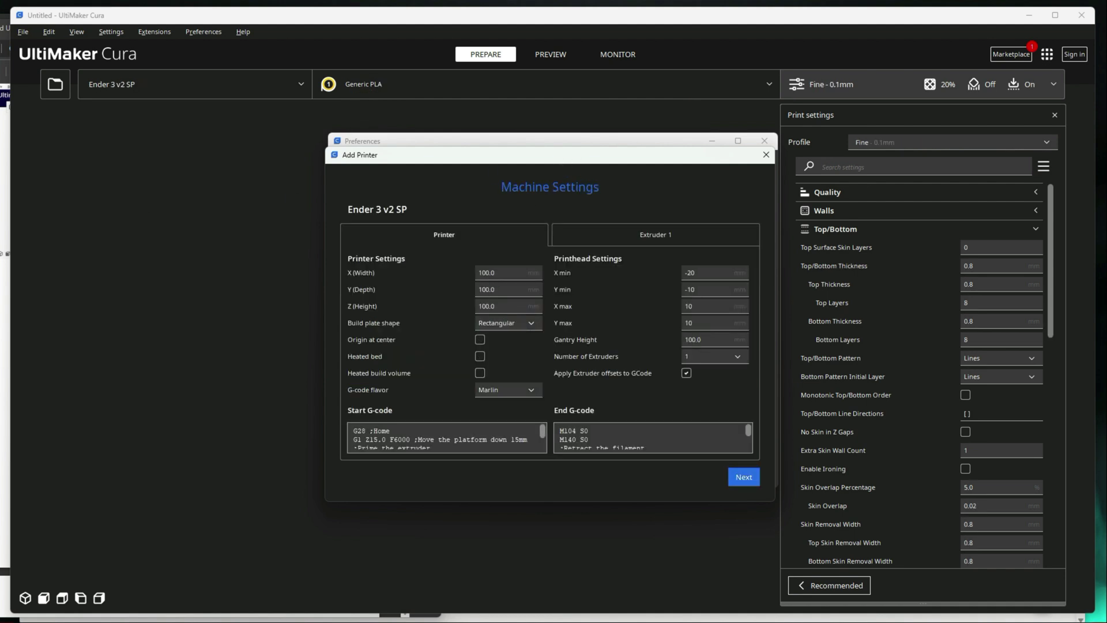
# Step: Delete all default Start and End G-code from Ender 3 v2 SP, then return to the PDF guide
pyautogui.tripleClick(407, 438)
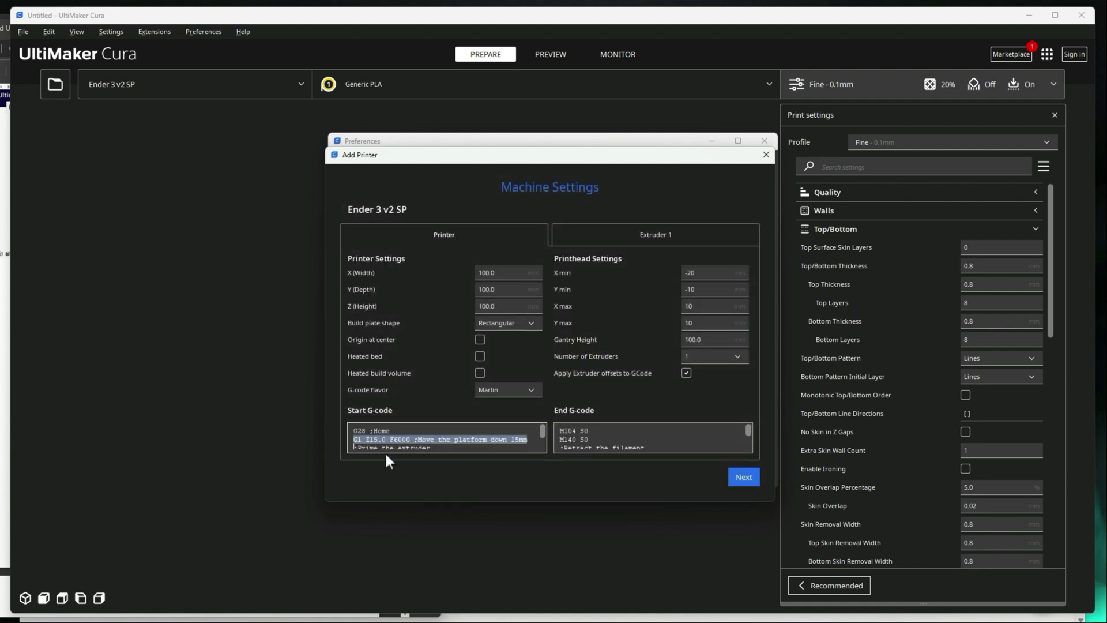
pyautogui.hotkey('ctrl', 'a')
pyautogui.press('BackSpace')
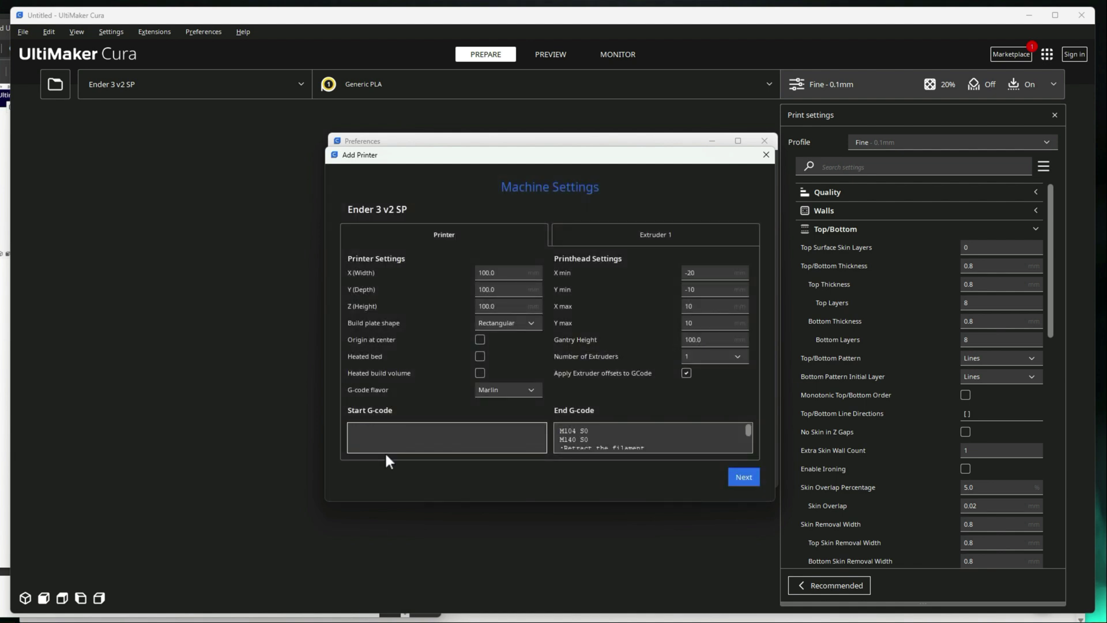
pyautogui.click(590, 437)
pyautogui.hotkey('ctrl', 'a')
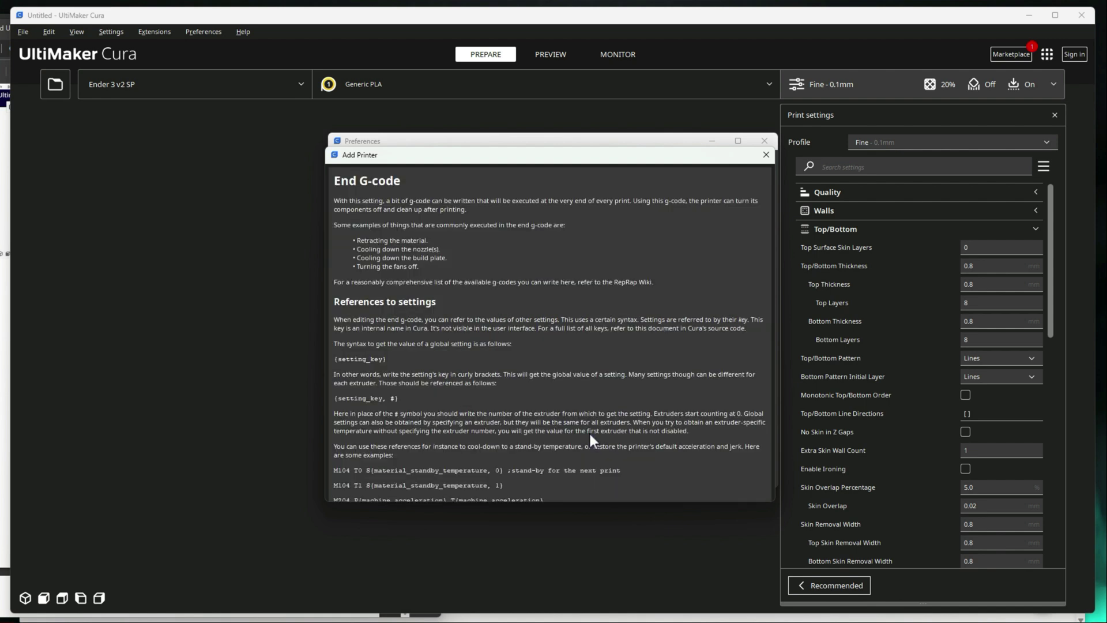
pyautogui.press('BackSpace')
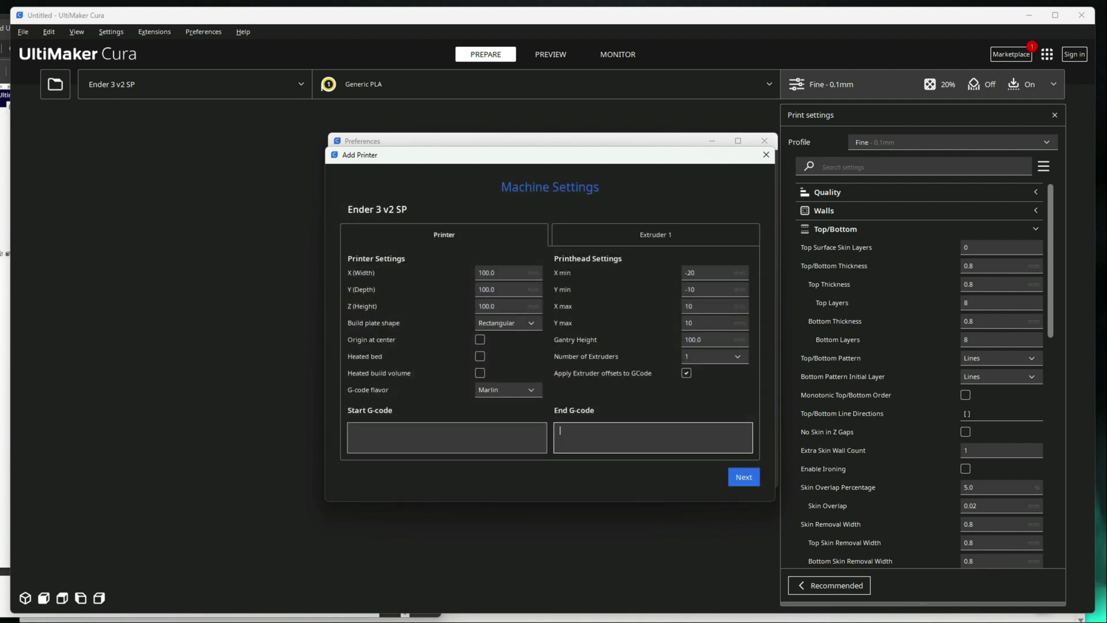
pyautogui.hotkey('alt', 'Tab')
pyautogui.scroll(-10, 152, 309)
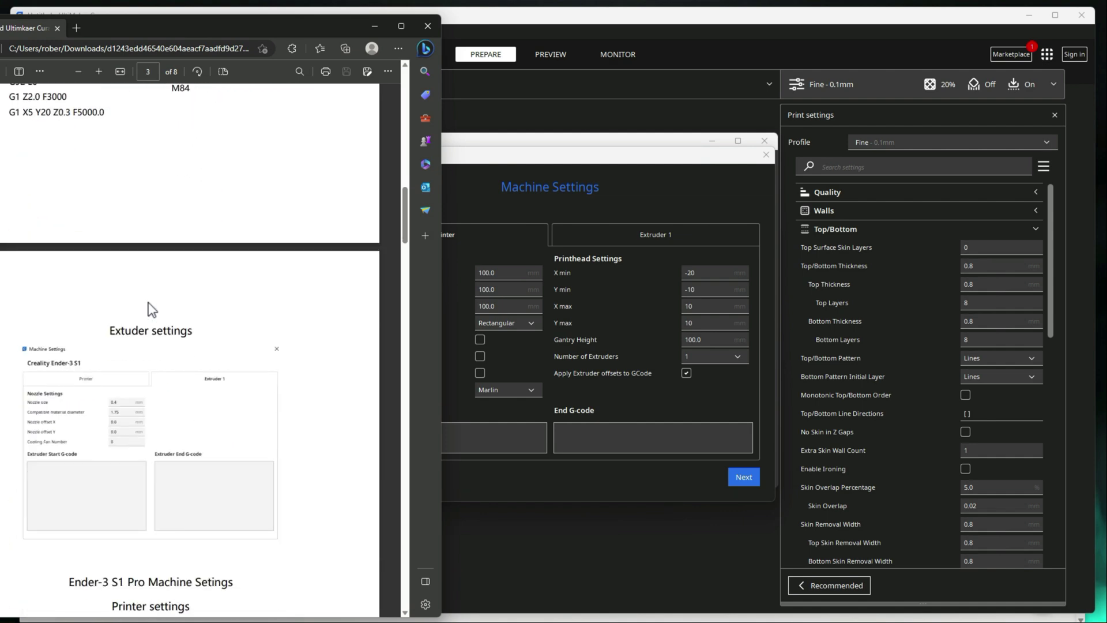
# Step: Scroll the guide to page 5, 'Ender-3 V2 Machine Settings', showing printer settings and G-code
pyautogui.scroll(-10, 149, 306)
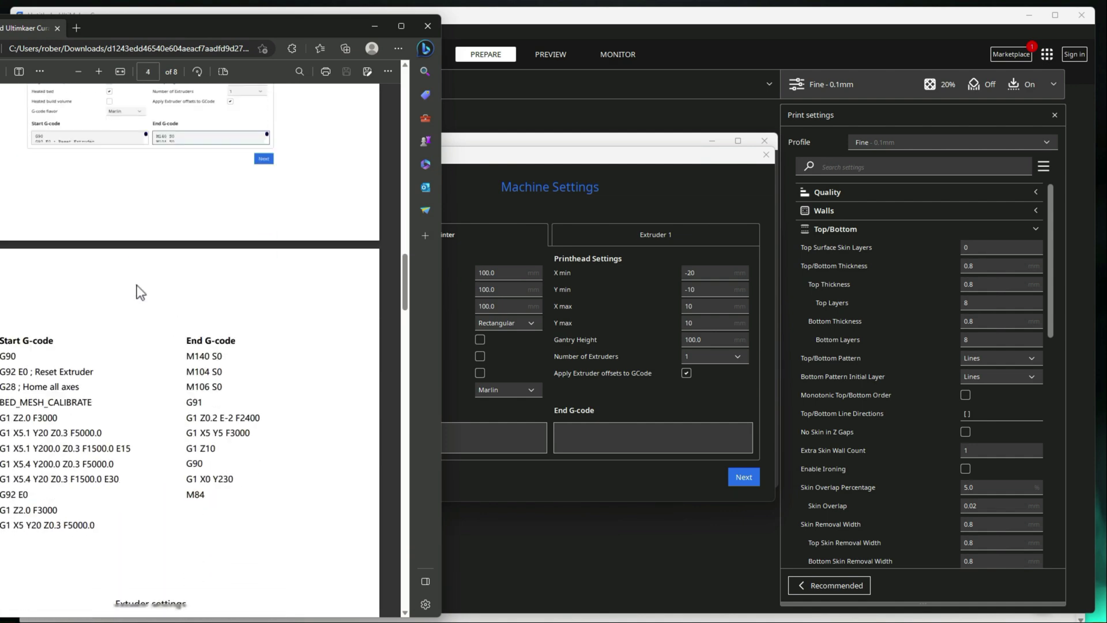
pyautogui.scroll(-12, 141, 292)
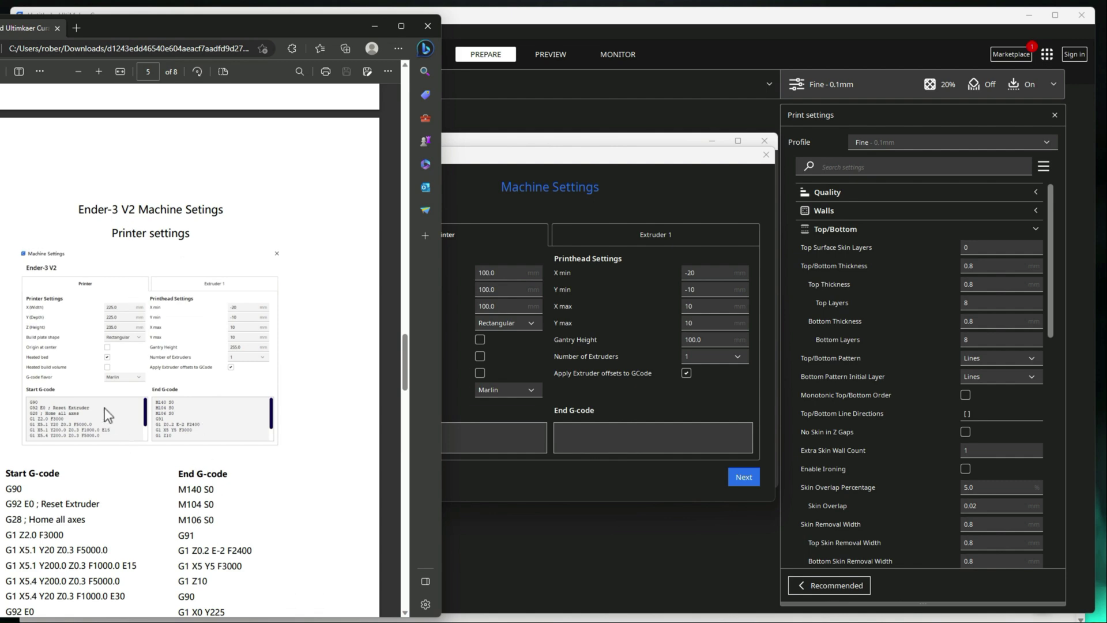
pyautogui.scroll(10, 106, 415)
pyautogui.scroll(-2, 106, 415)
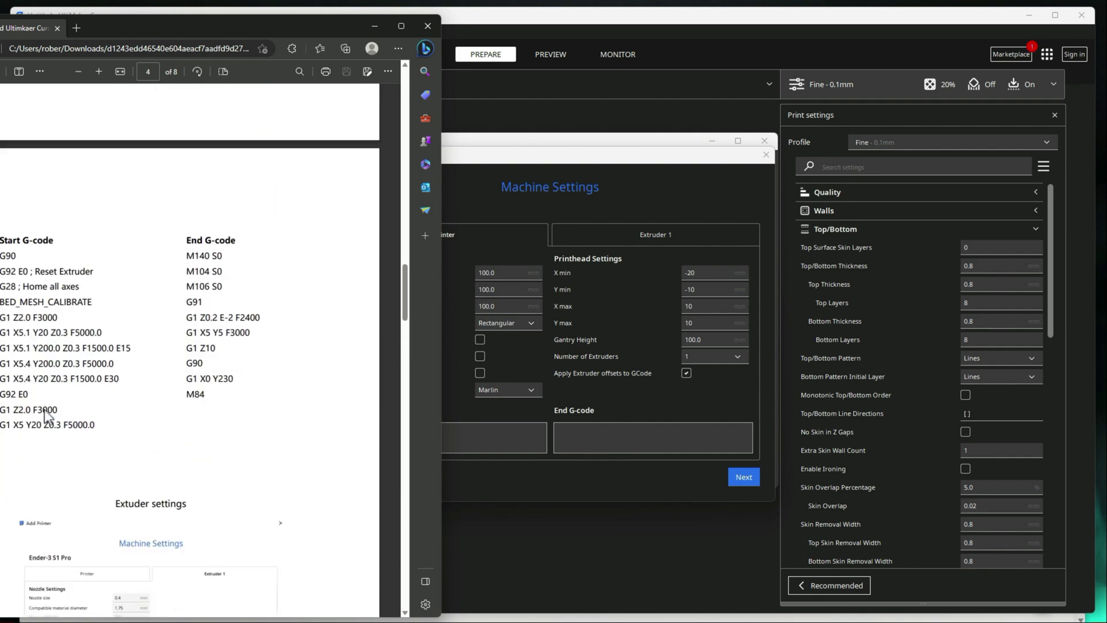
pyautogui.doubleClick(13, 289)
pyautogui.click(113, 311)
pyautogui.scroll(-6, 99, 379)
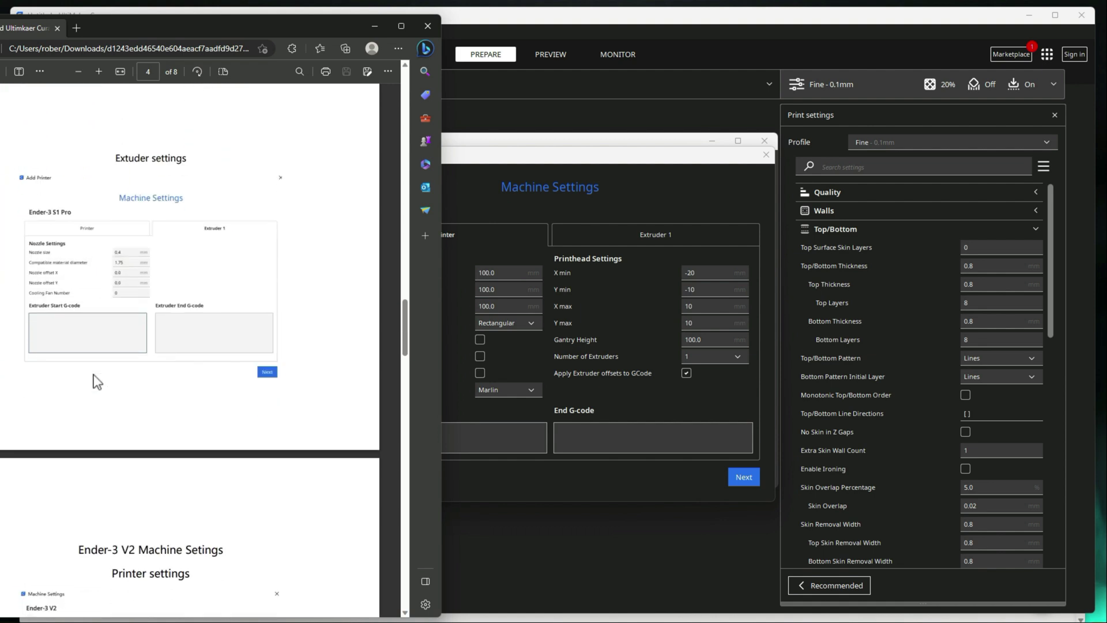
pyautogui.scroll(-6, 77, 339)
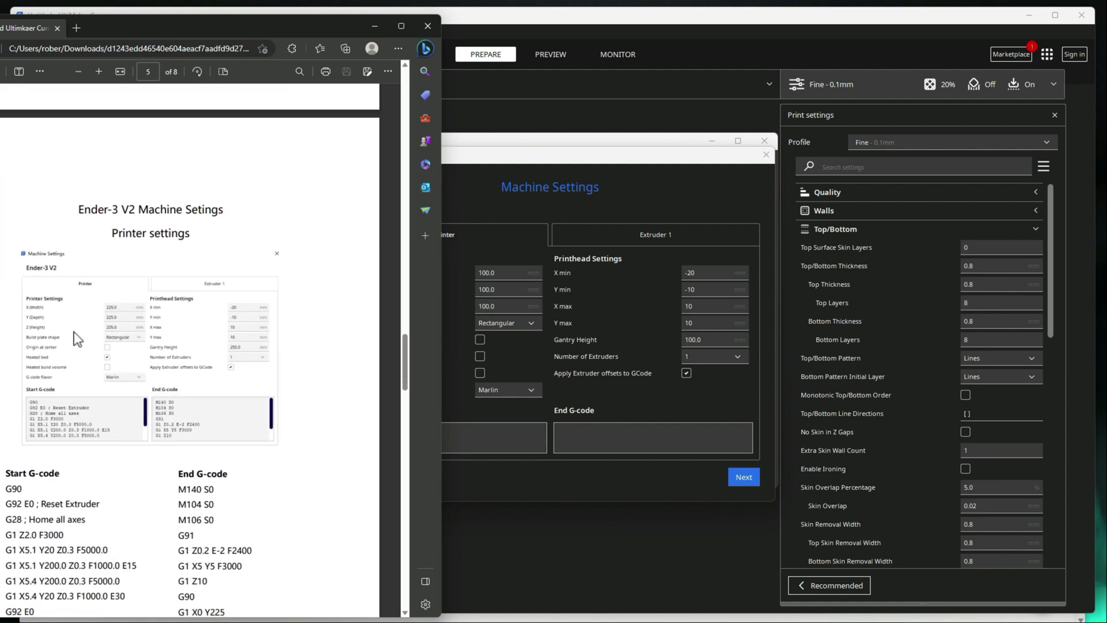
pyautogui.scroll(-2, 73, 330)
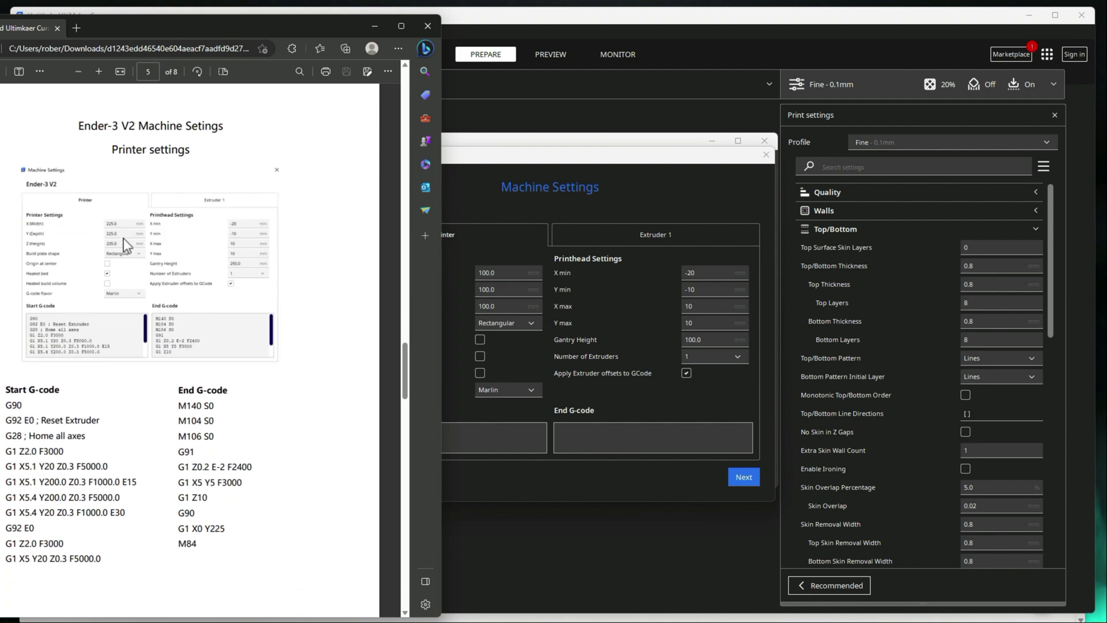
pyautogui.click(490, 275)
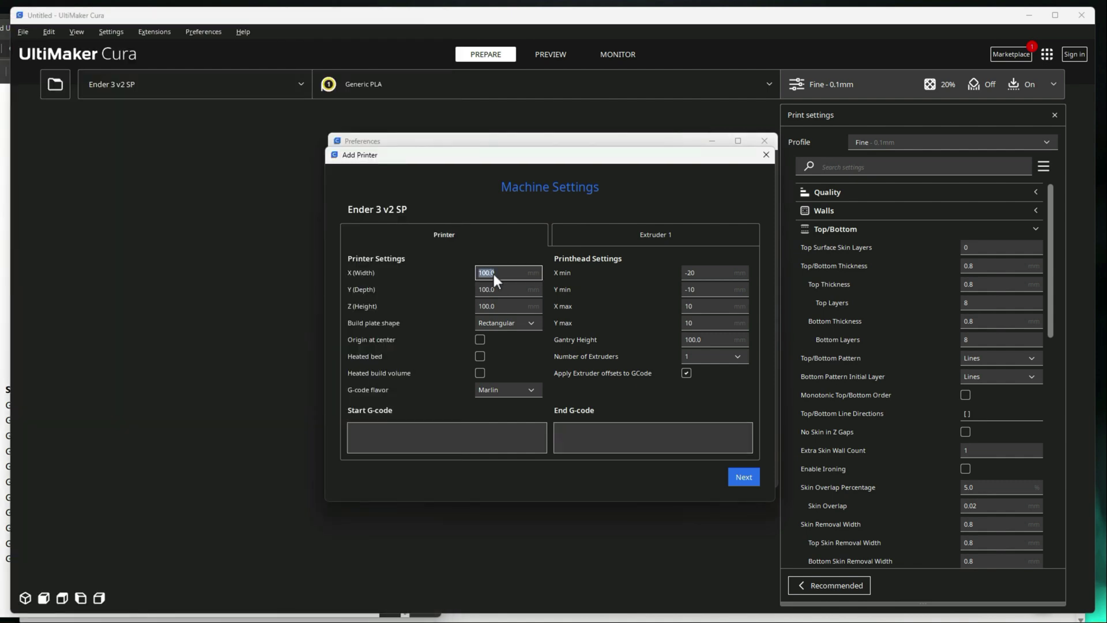
# Step: Set width 225, depth 225, height 235 mm, enable the heated bed, then select the guide's Start G-code
pyautogui.write('225')
pyautogui.click(500, 295)
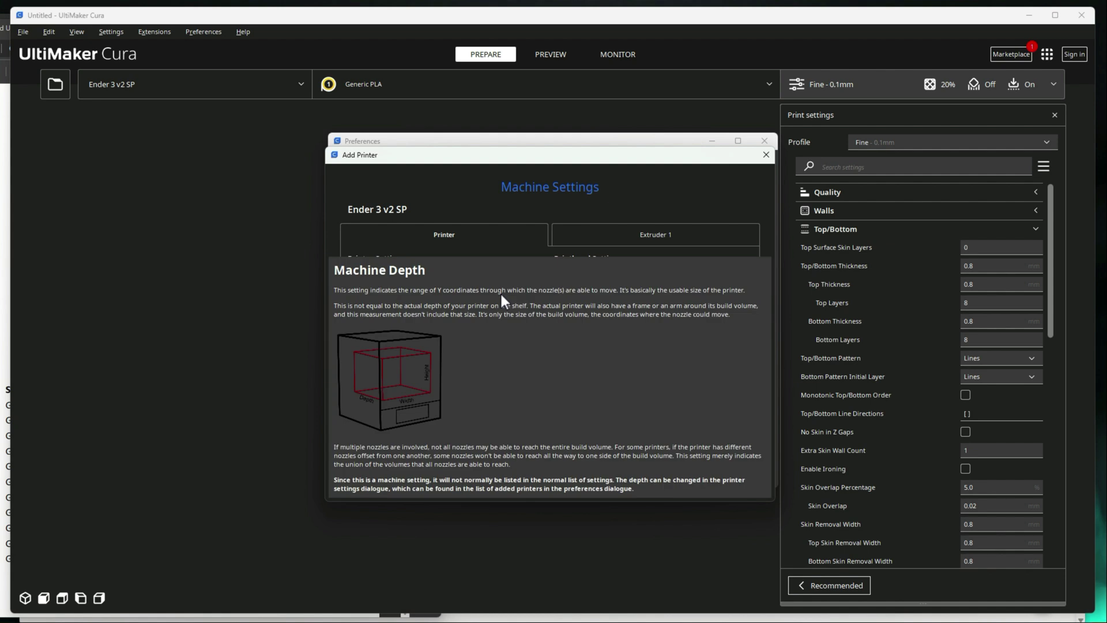
pyautogui.write('225')
pyautogui.click(509, 305)
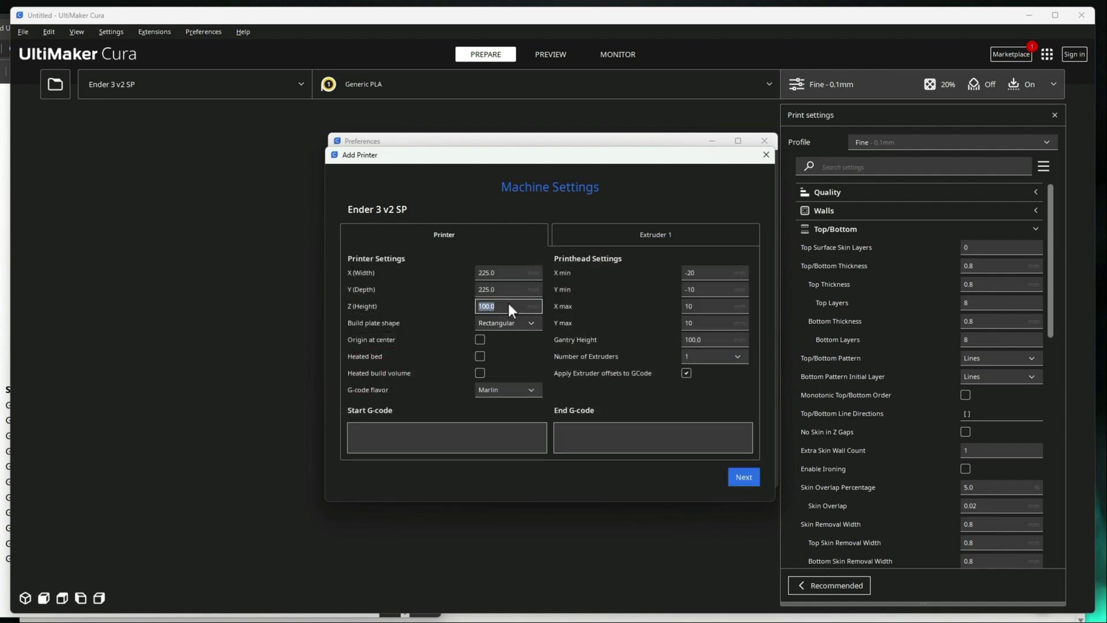
pyautogui.write('235')
pyautogui.click(480, 356)
pyautogui.click(7, 375)
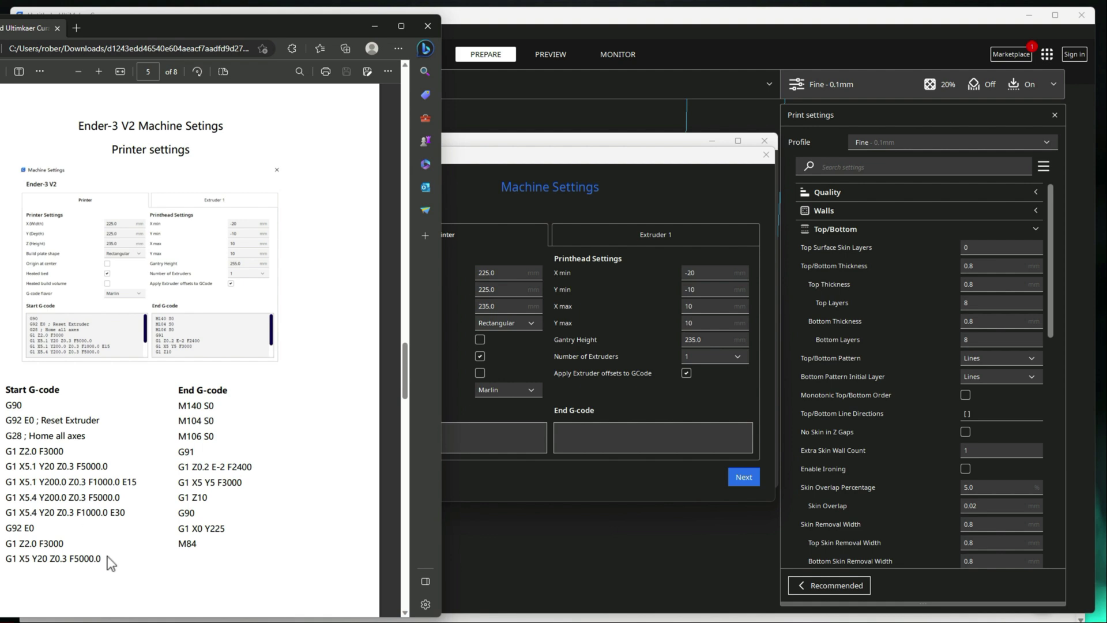
pyautogui.moveTo(105, 558); pyautogui.dragTo(6, 405)
pyautogui.hotkey('ctrl', 'c')
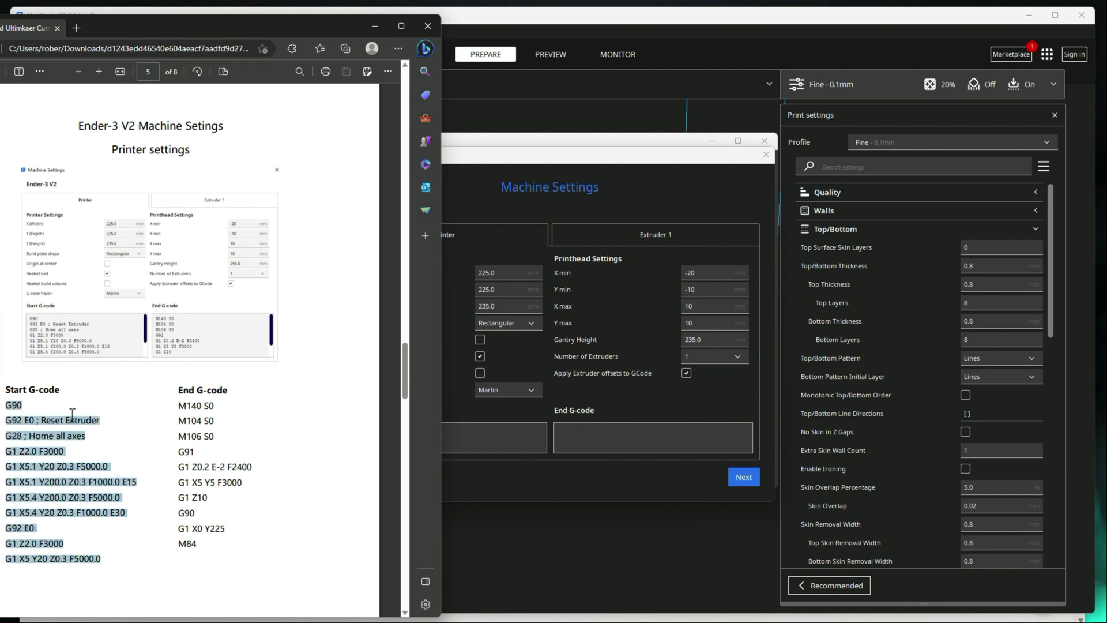
# Step: Paste the guide's Start and End G-code into Cura's Start and End G-code boxes
pyautogui.click(462, 432)
pyautogui.hotkey('ctrl', 'v')
pyautogui.hotkey('alt', 'Tab')
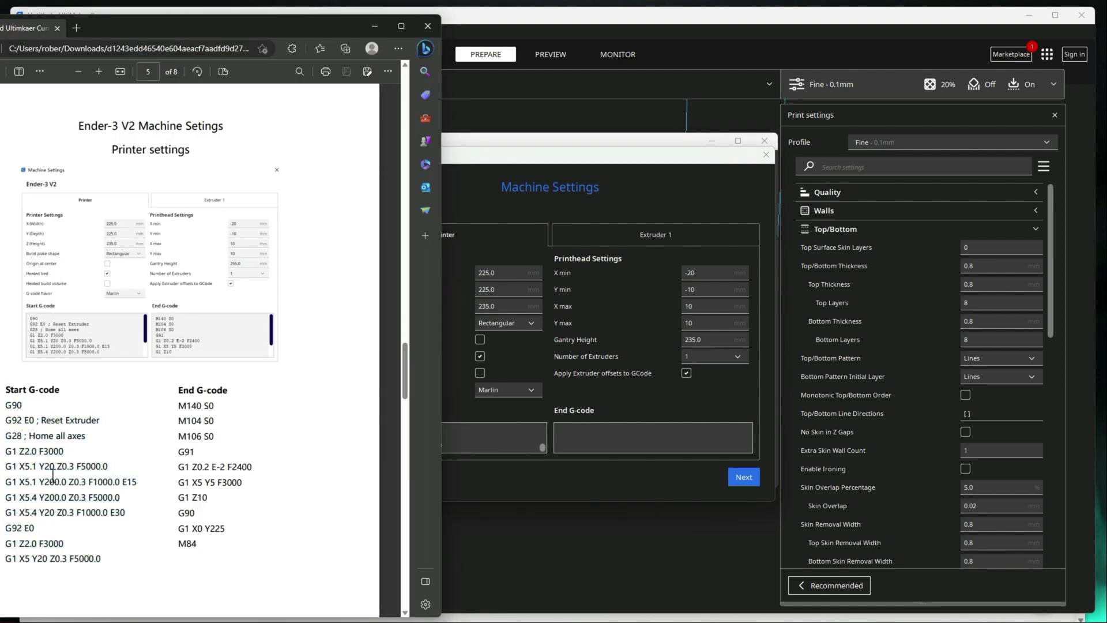
pyautogui.moveTo(199, 545); pyautogui.dragTo(163, 404)
pyautogui.hotkey('ctrl', 'c')
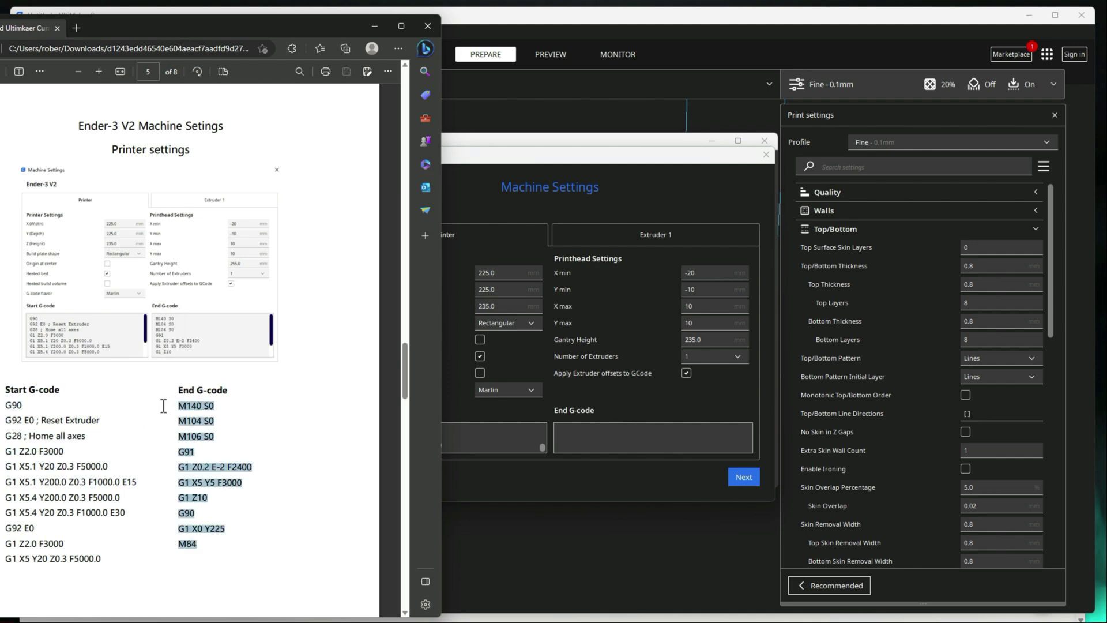
pyautogui.click(595, 431)
pyautogui.hotkey('ctrl', 'v')
pyautogui.hotkey('alt', 'Tab')
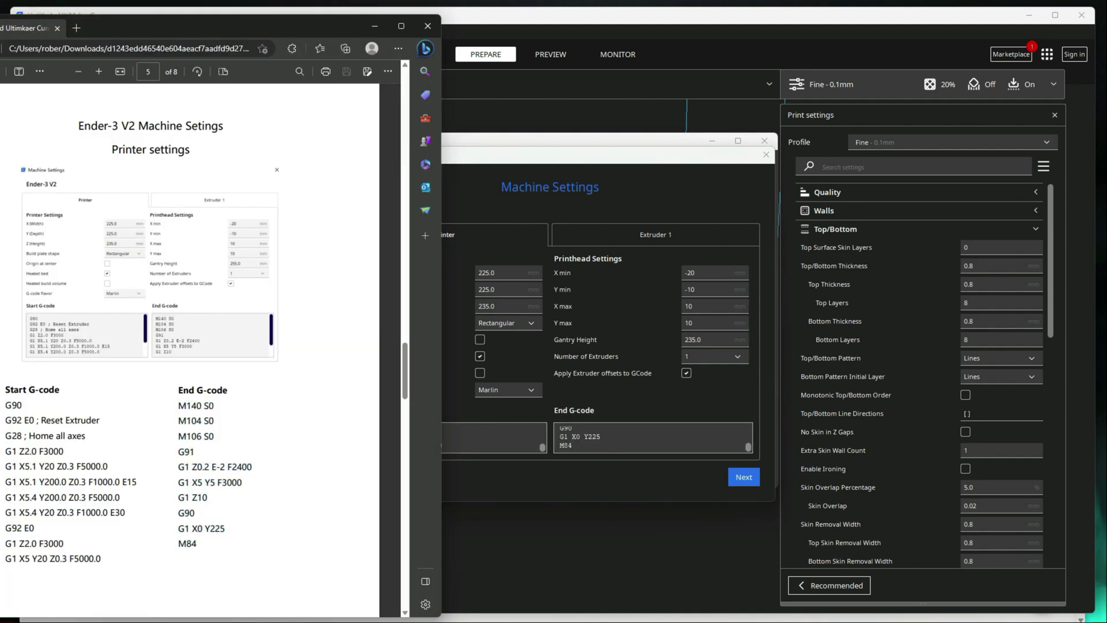
# Step: Copy BED_MESH_CALIBRATE from the guide and insert it on a new line after G28
pyautogui.scroll(4, 190, 347)
pyautogui.scroll(10, 69, 276)
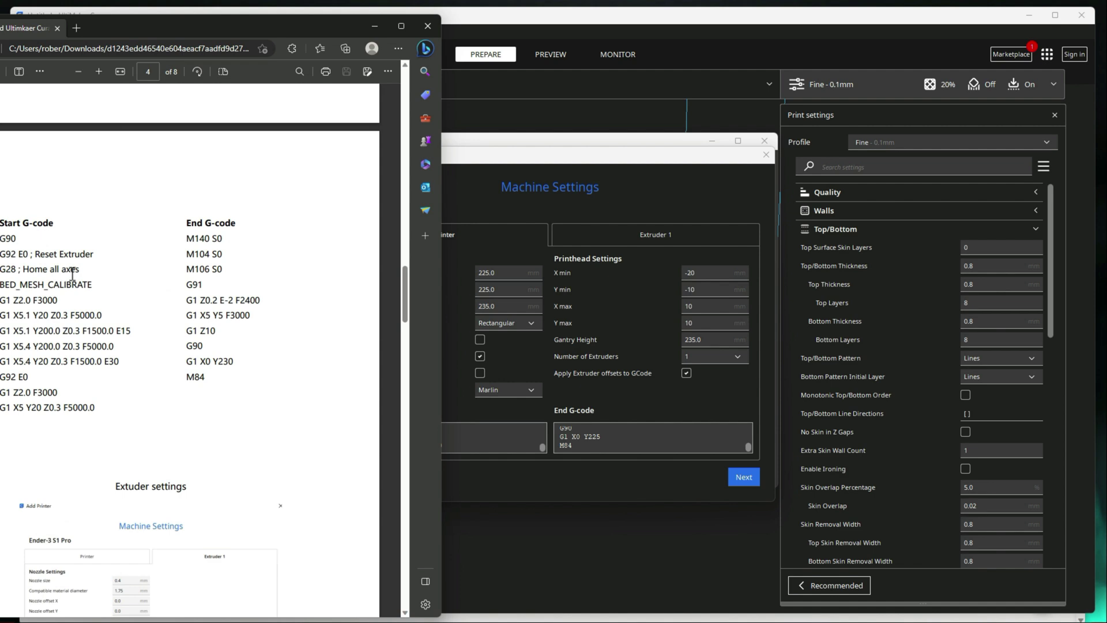
pyautogui.moveTo(101, 294); pyautogui.dragTo(3, 286)
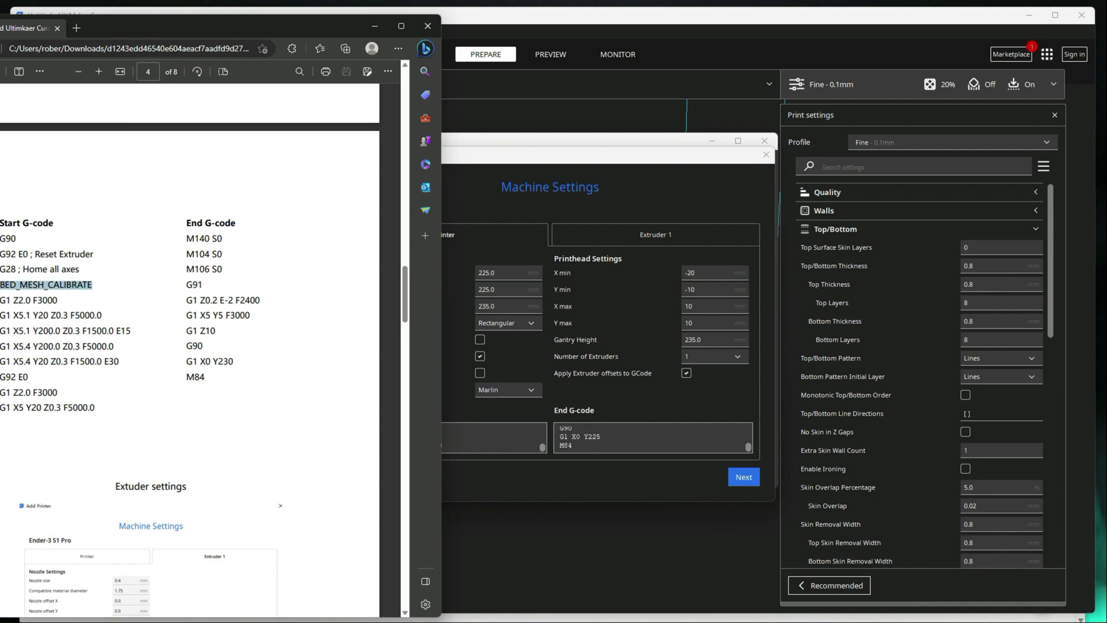
pyautogui.rightClick(22, 288)
pyautogui.click(56, 335)
pyautogui.click(466, 433)
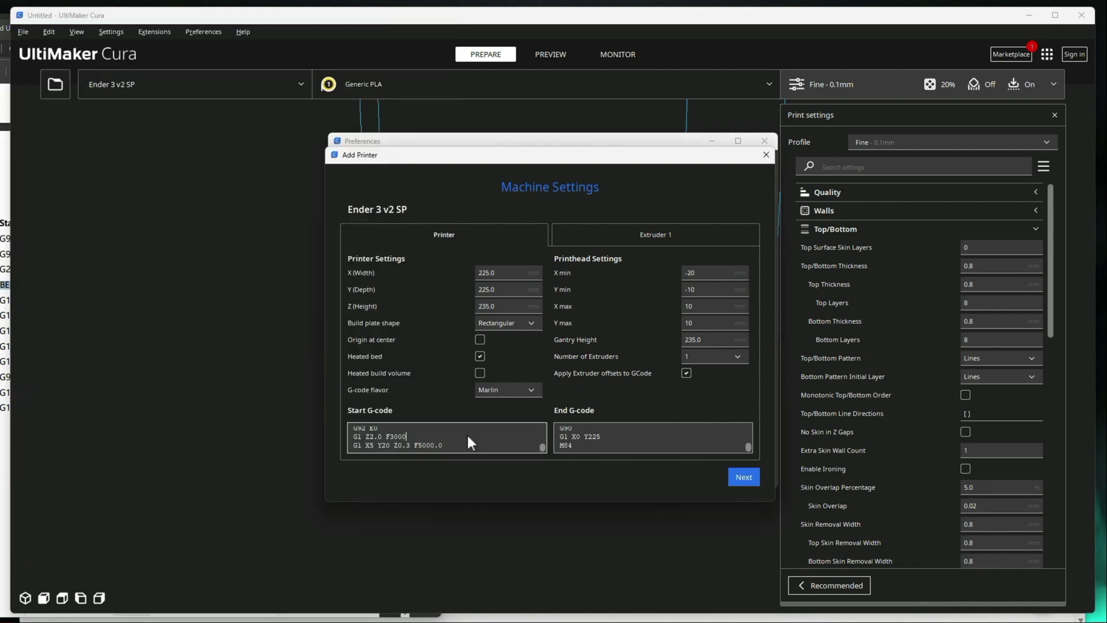
pyautogui.hotkey('ctrl', 'v')
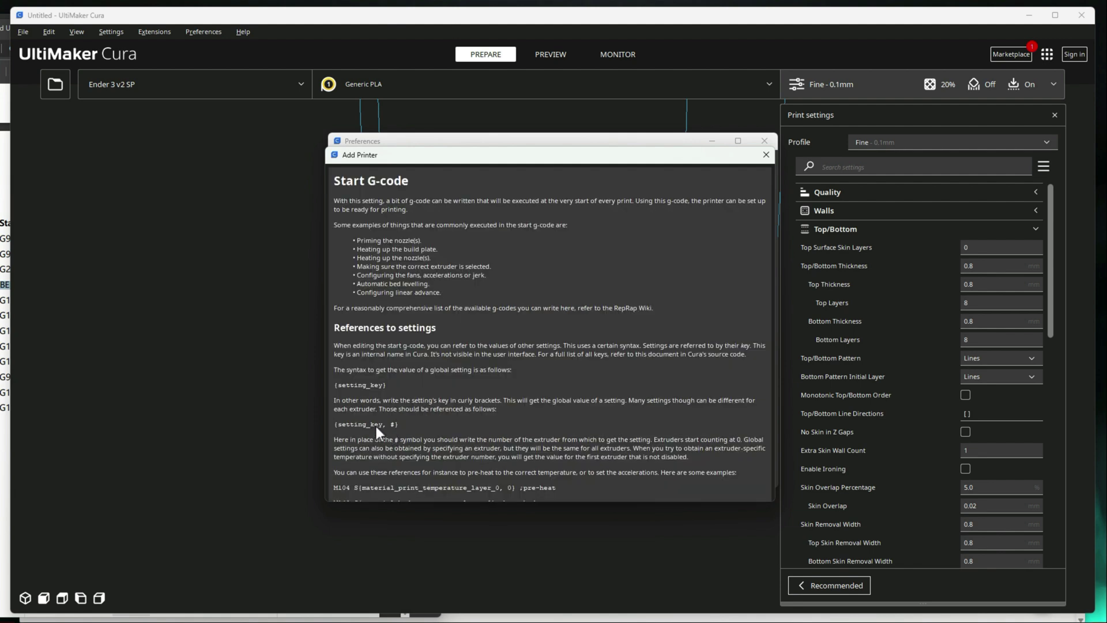
pyautogui.moveTo(419, 373)
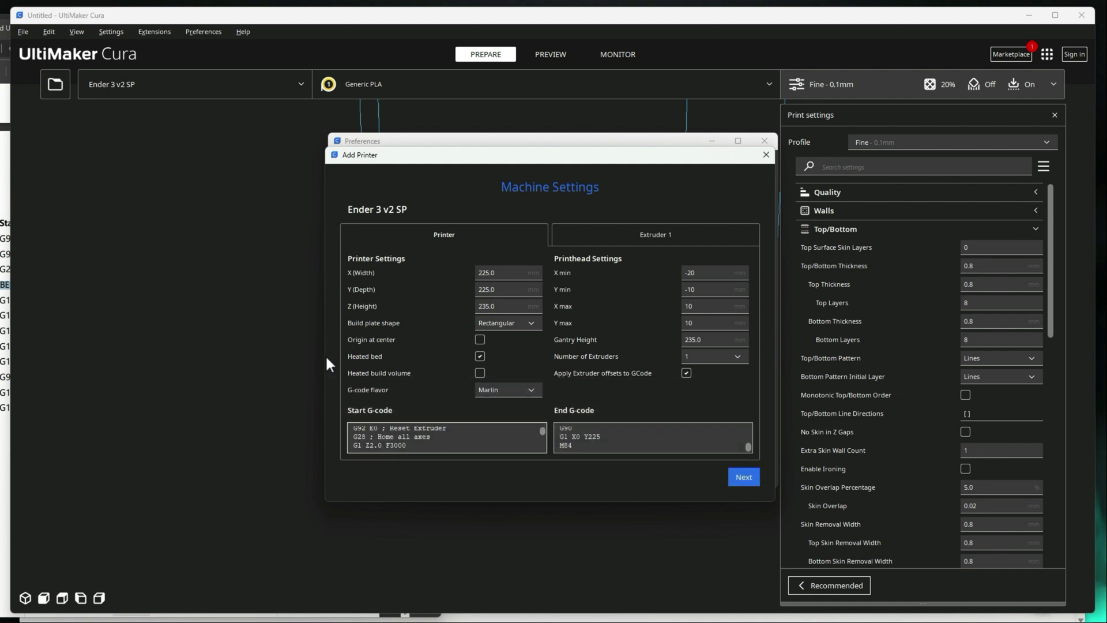
pyautogui.press('Left')
pyautogui.press('Left')
pyautogui.press('Return')
pyautogui.hotkey('ctrl', 'v')
# Step: Change Extruder 1's compatible material diameter from 2.85 to 1.75 mm and finish adding the printer
pyautogui.click(639, 238)
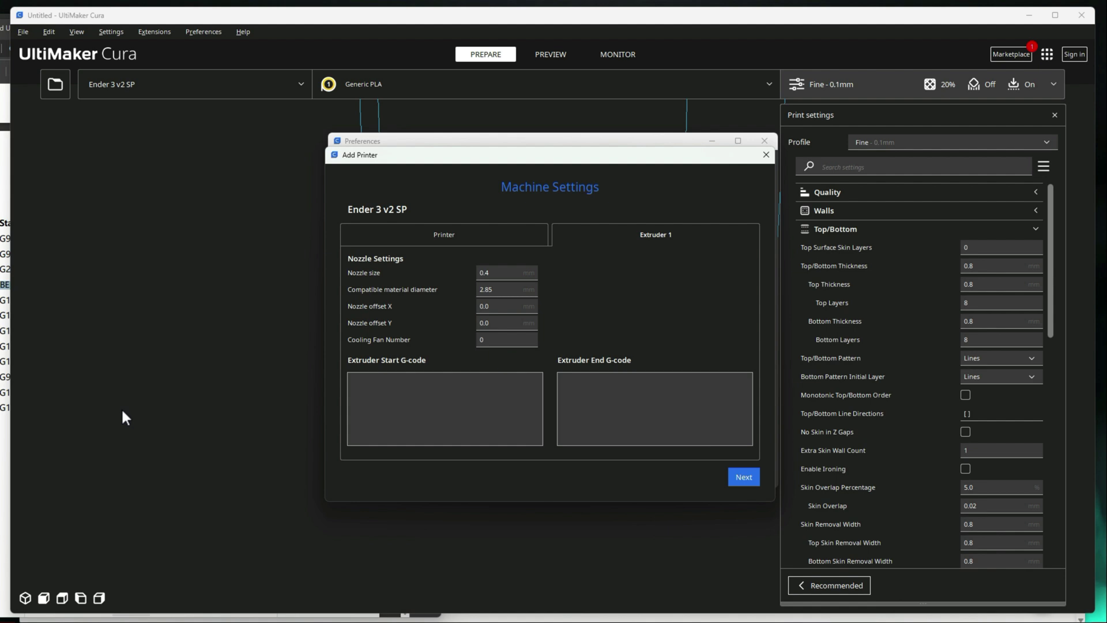
pyautogui.click(7, 396)
pyautogui.scroll(-3, 17, 397)
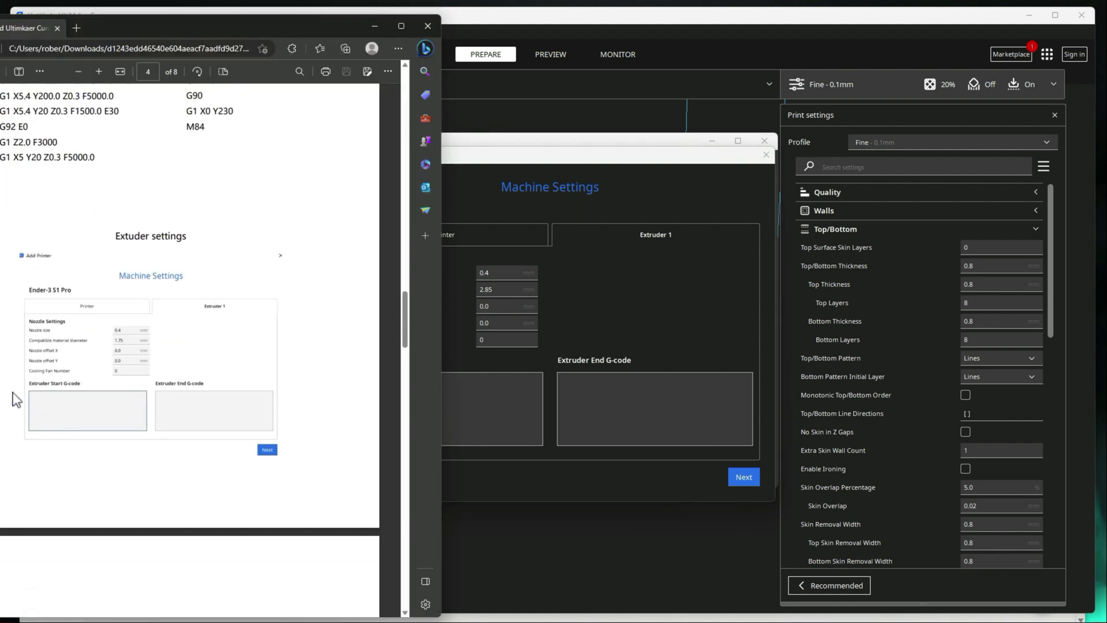
pyautogui.click(502, 272)
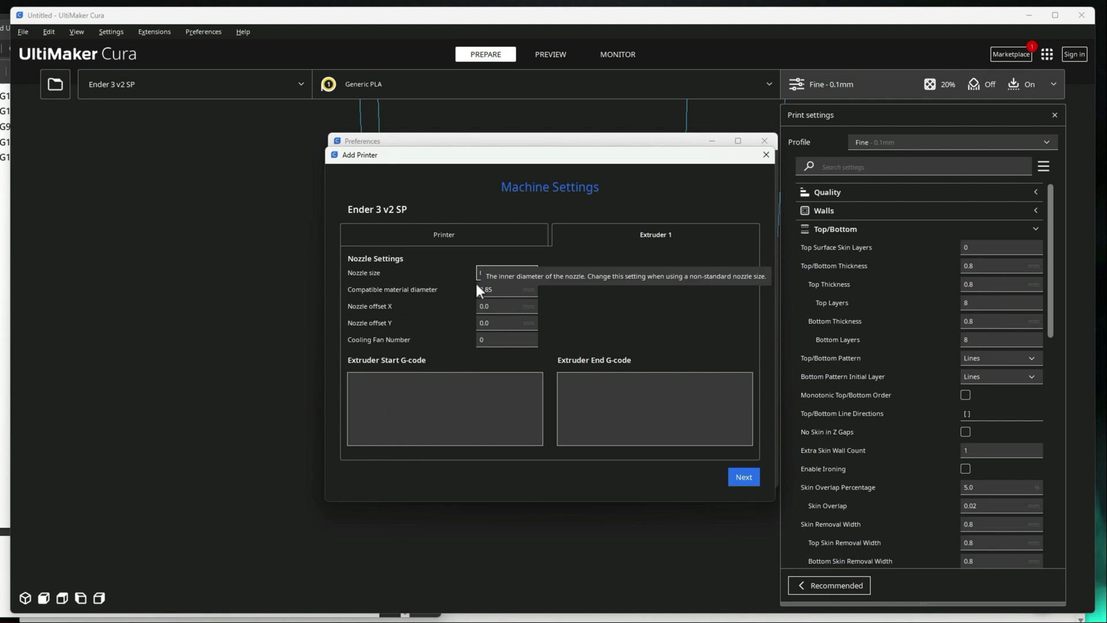
pyautogui.doubleClick(510, 289)
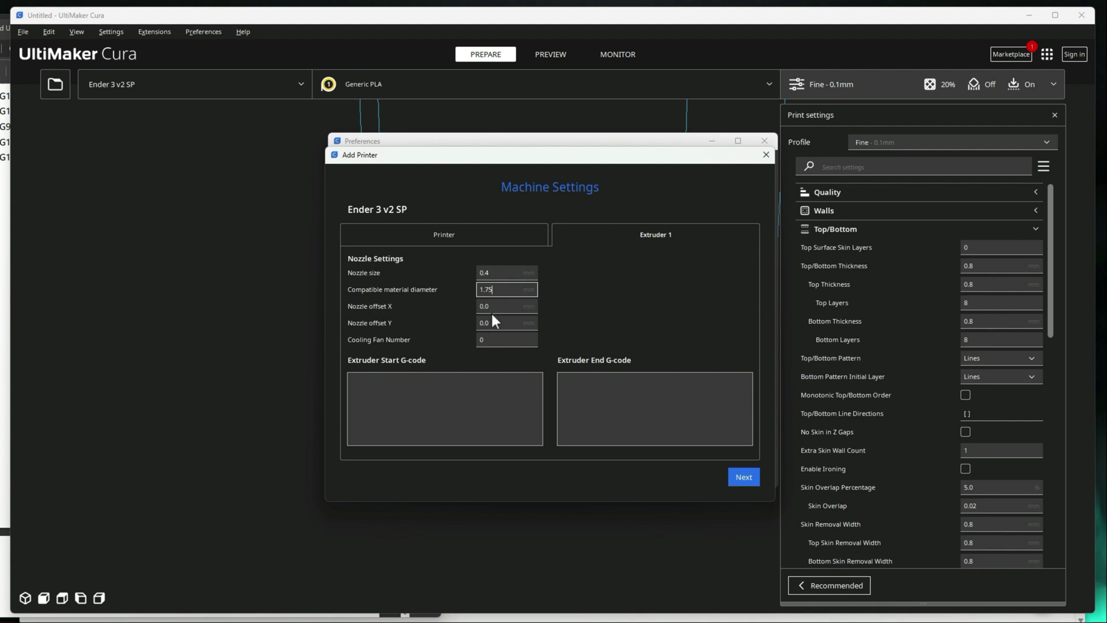
pyautogui.hotkey('alt', 'Tab')
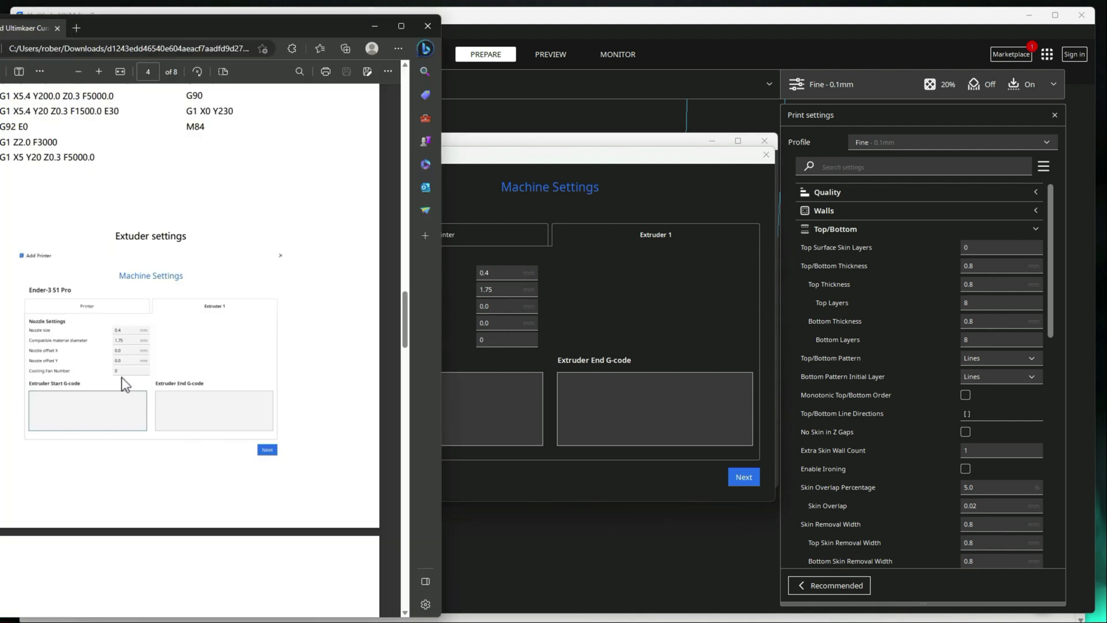
pyautogui.hotkey('alt', 'Tab')
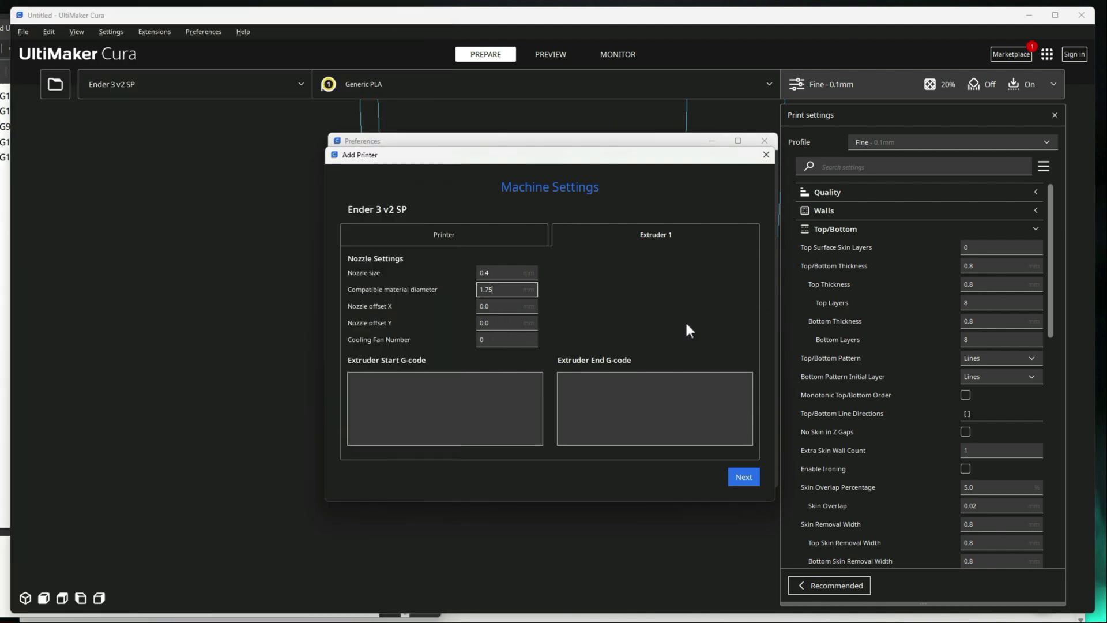
pyautogui.click(745, 478)
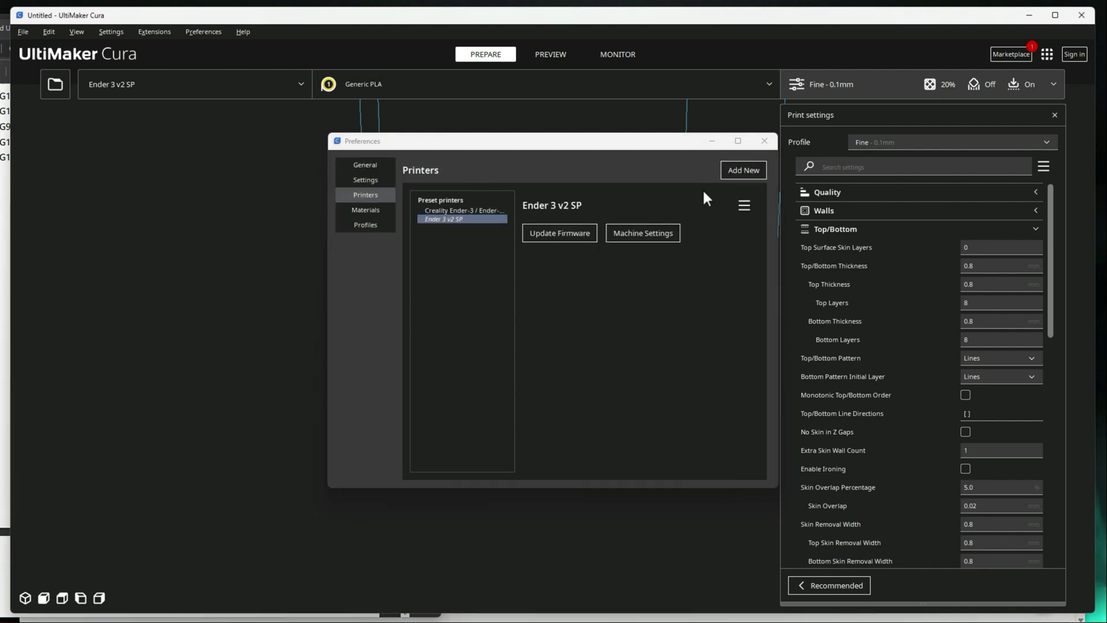
# Step: Close Preferences and pick Ender 3 v2 SP from the printer list as the active printer
pyautogui.click(460, 218)
pyautogui.click(765, 141)
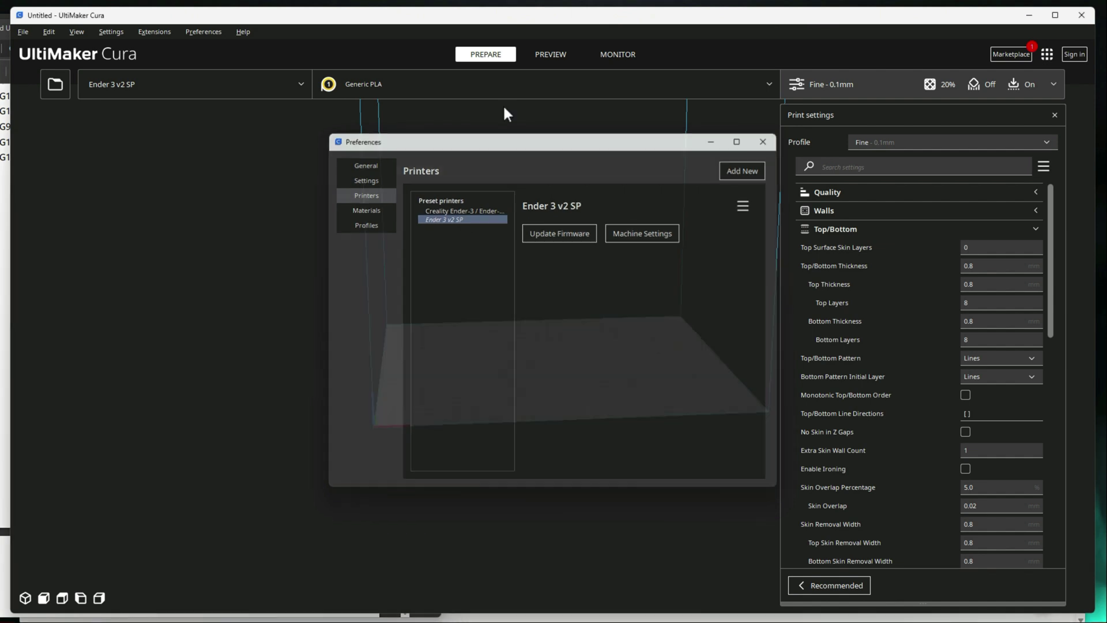
pyautogui.click(236, 85)
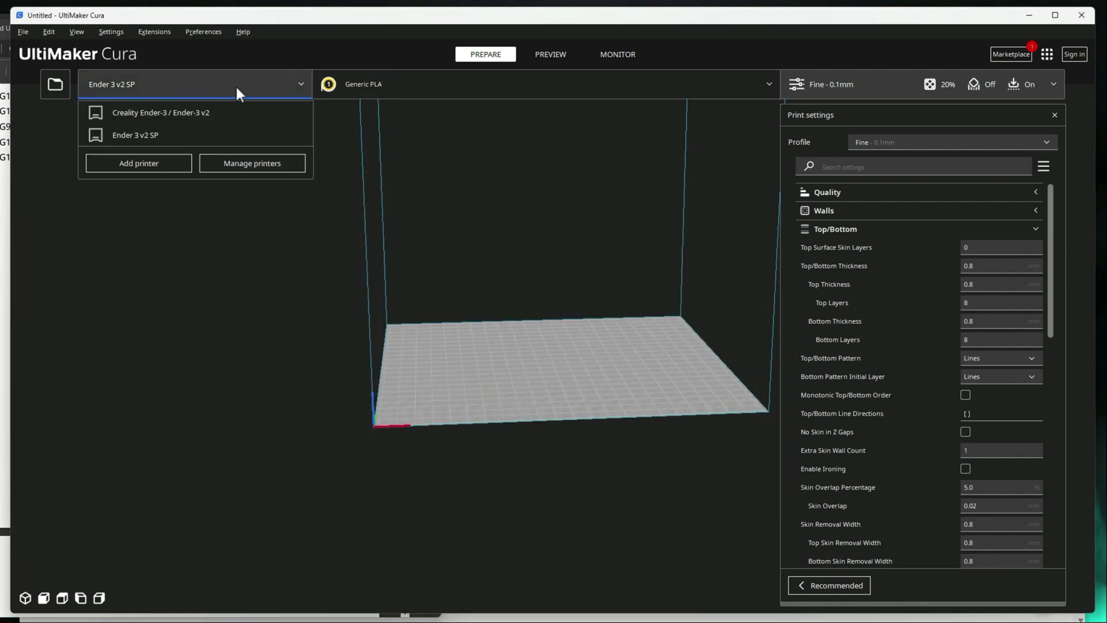
pyautogui.click(155, 134)
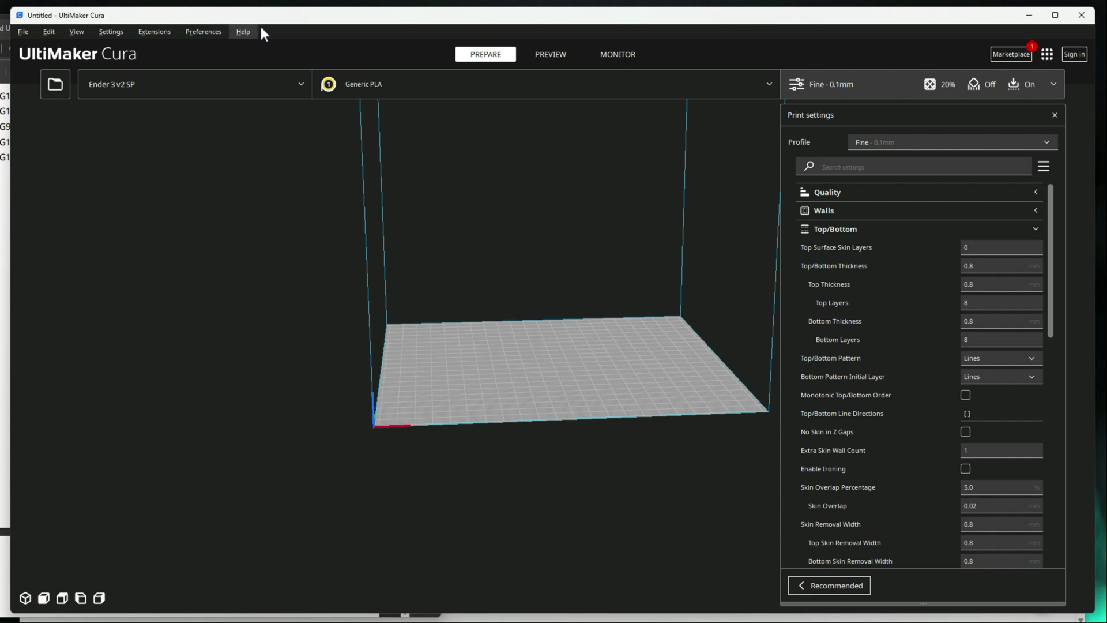
# Step: Open the Profiles page of Cura's preferences
pyautogui.click(202, 33)
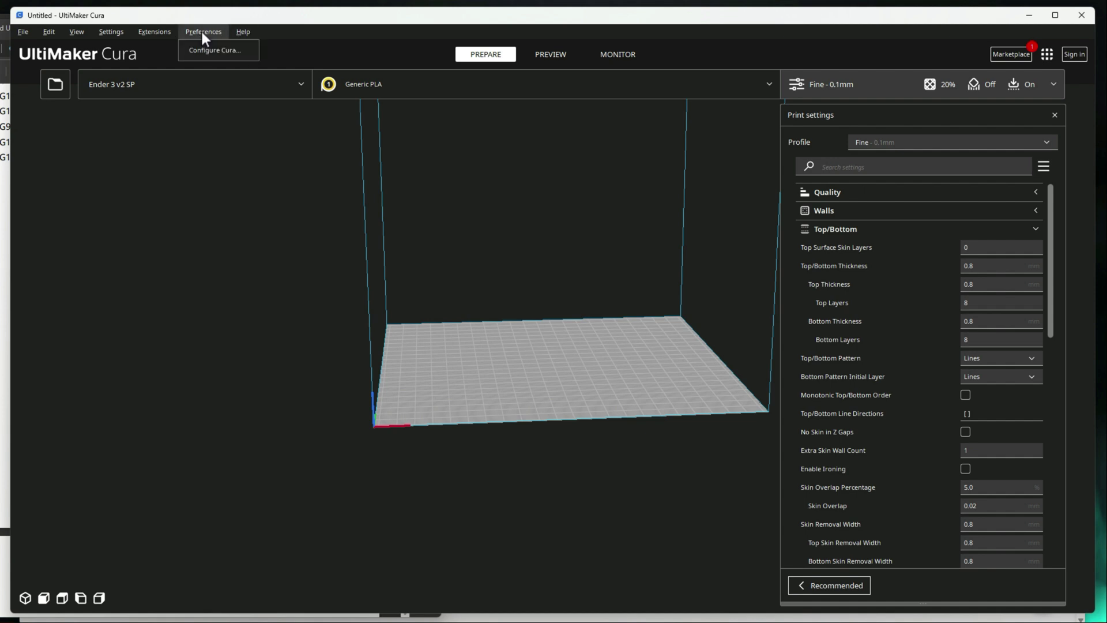
pyautogui.click(227, 51)
pyautogui.click(365, 228)
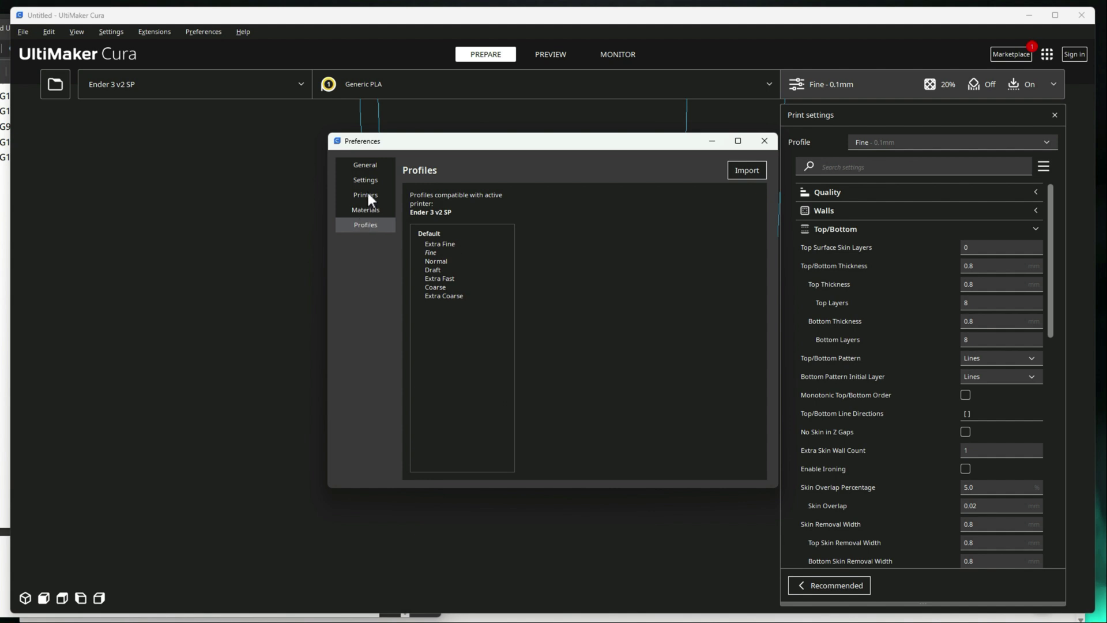
# Step: Import Cura-Ender3V2-fast-PLA from Downloads > UltimakerCura Profiles > Ender-3 V2 Profiles
pyautogui.click(755, 170)
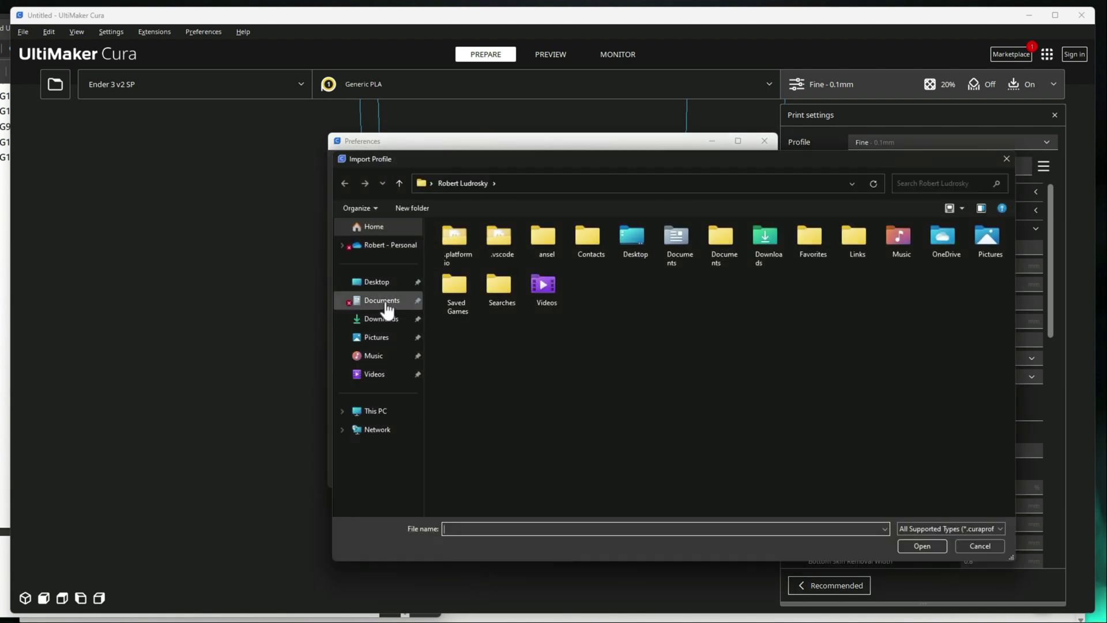
pyautogui.click(386, 320)
pyautogui.doubleClick(497, 276)
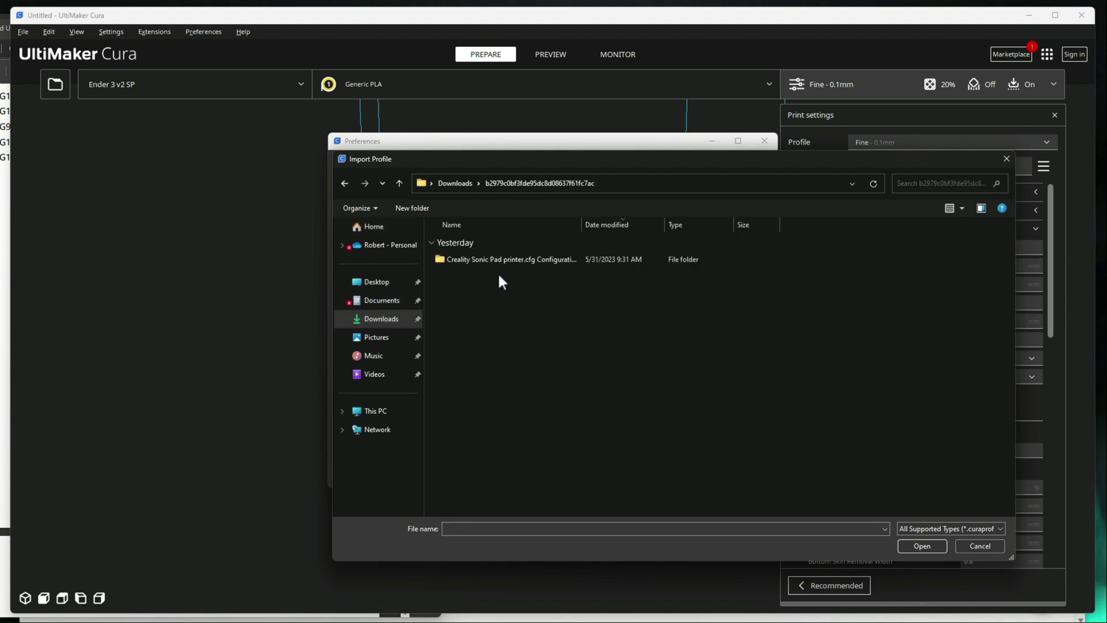
pyautogui.doubleClick(500, 260)
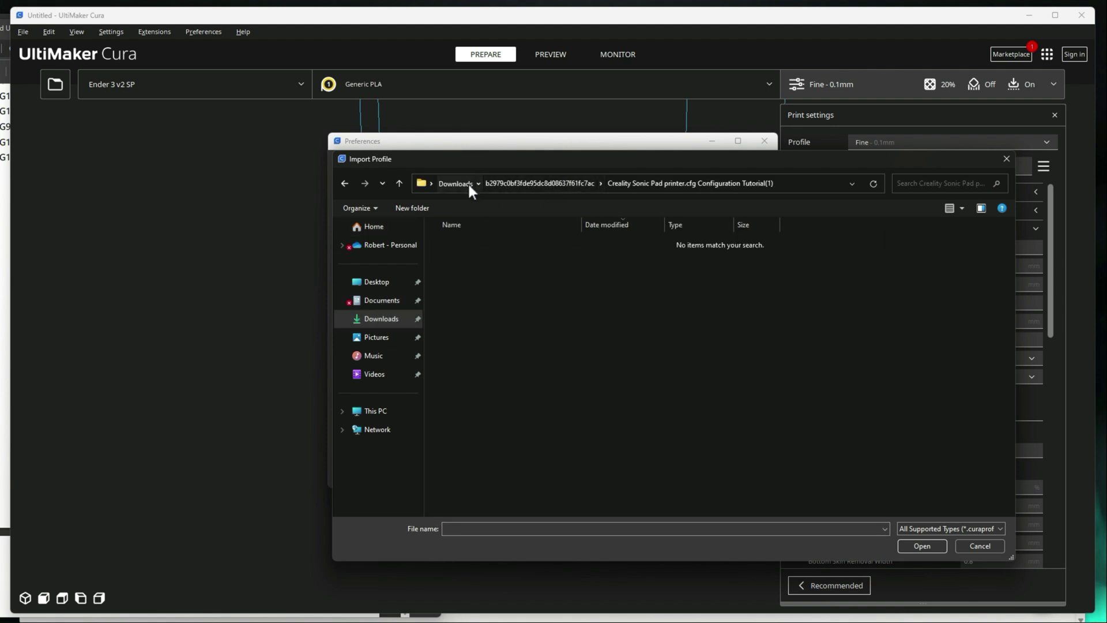
pyautogui.click(456, 184)
pyautogui.doubleClick(503, 260)
pyautogui.doubleClick(503, 260)
pyautogui.doubleClick(502, 296)
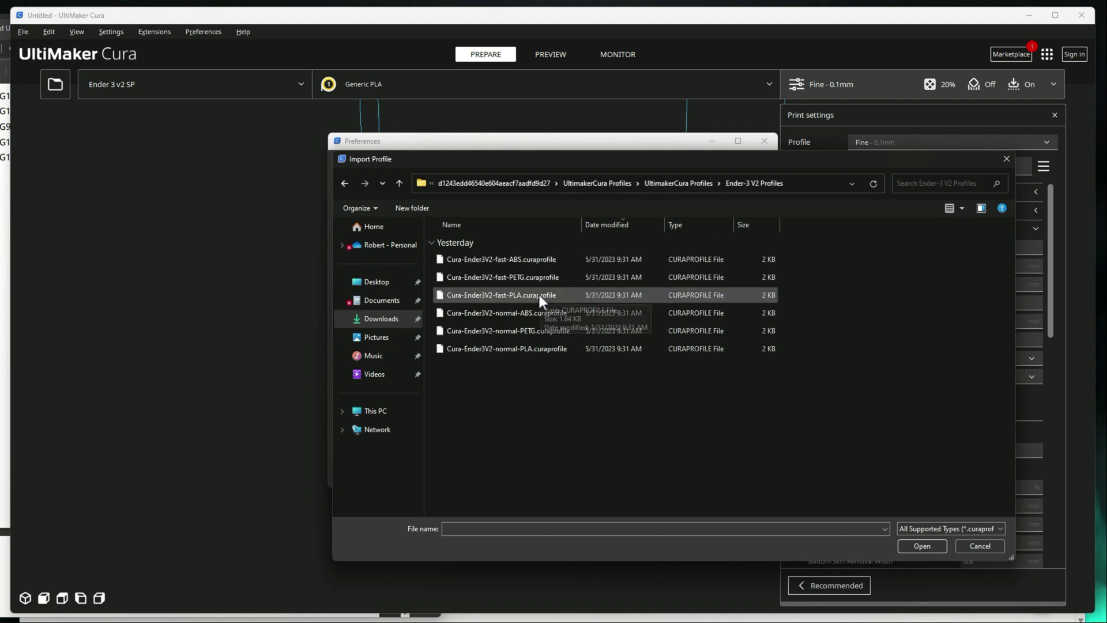
pyautogui.click(531, 295)
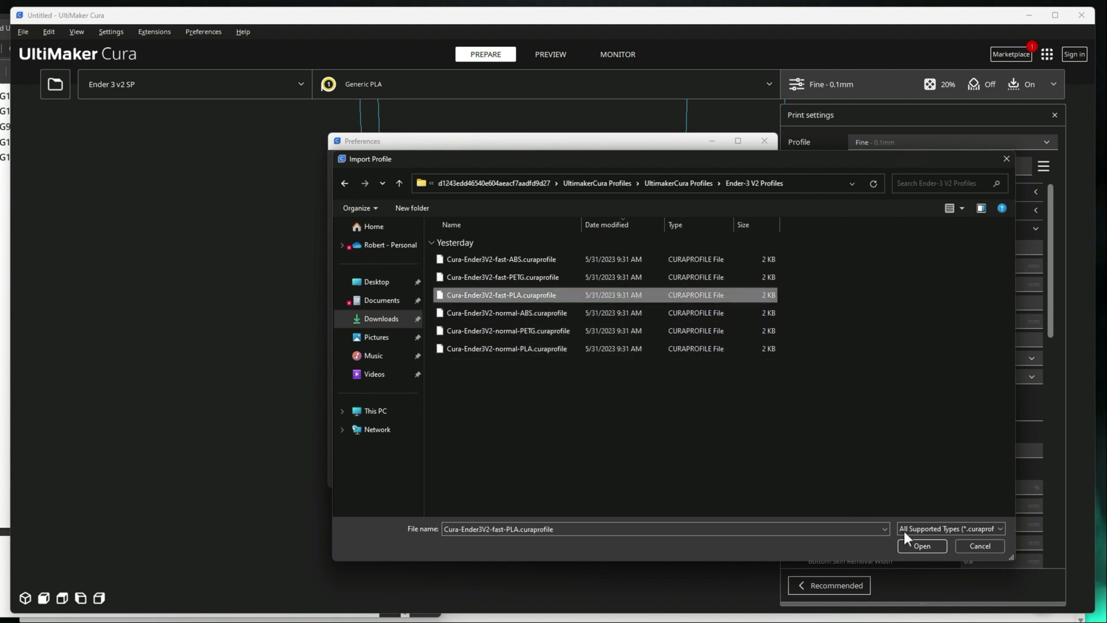
pyautogui.click(922, 546)
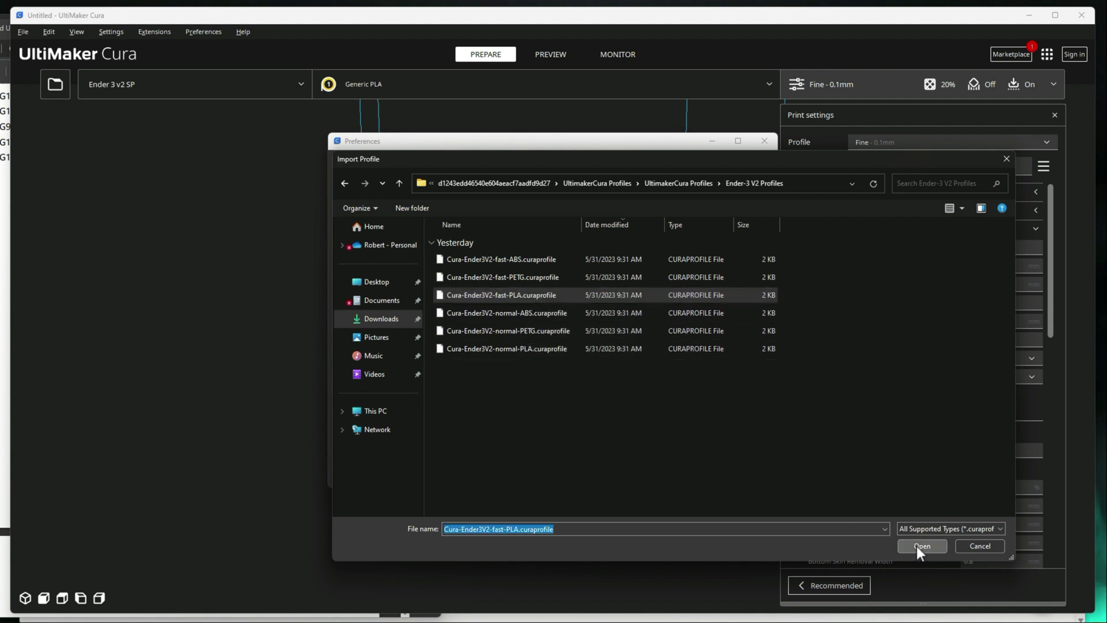
pyautogui.click(666, 337)
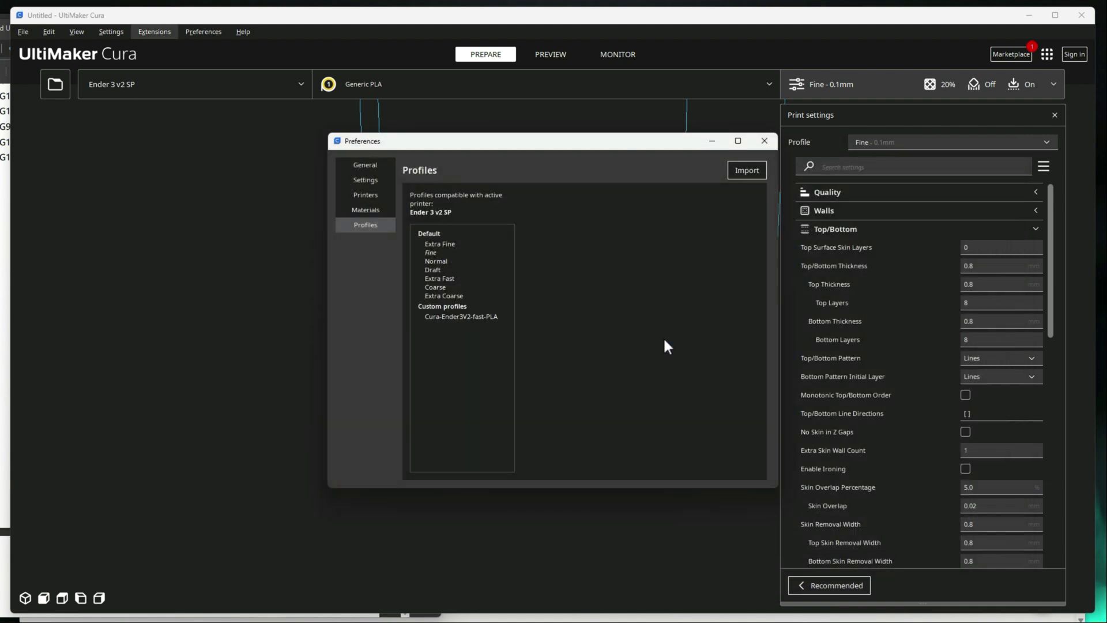
# Step: Import the Cura-Ender3V2-normal-PLA profile from the same Ender-3 V2 Profiles folder
pyautogui.click(744, 170)
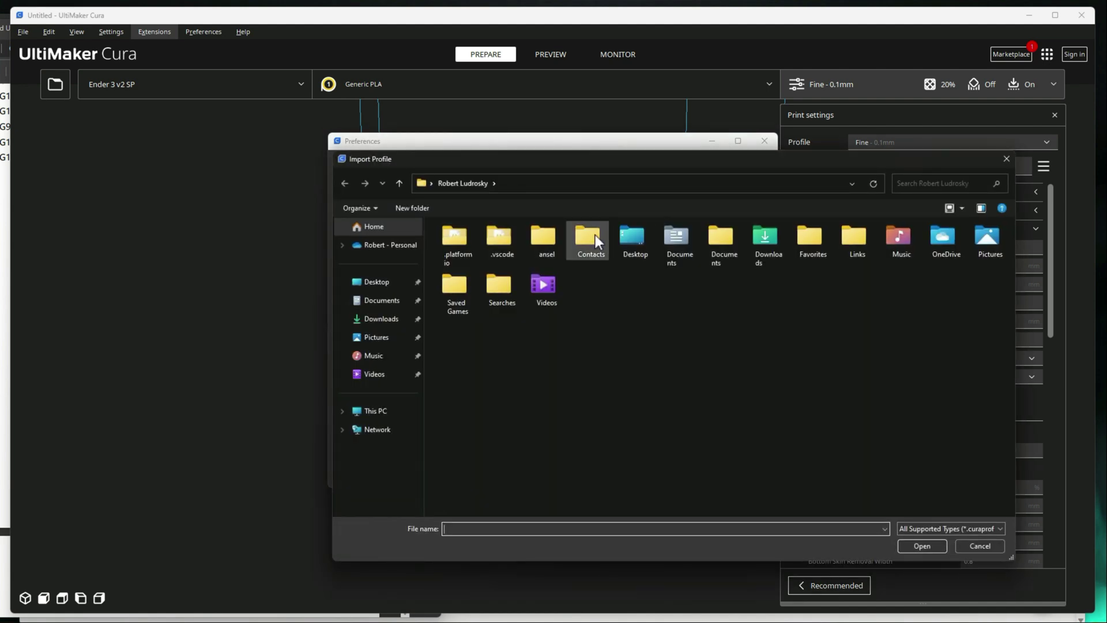
pyautogui.click(382, 318)
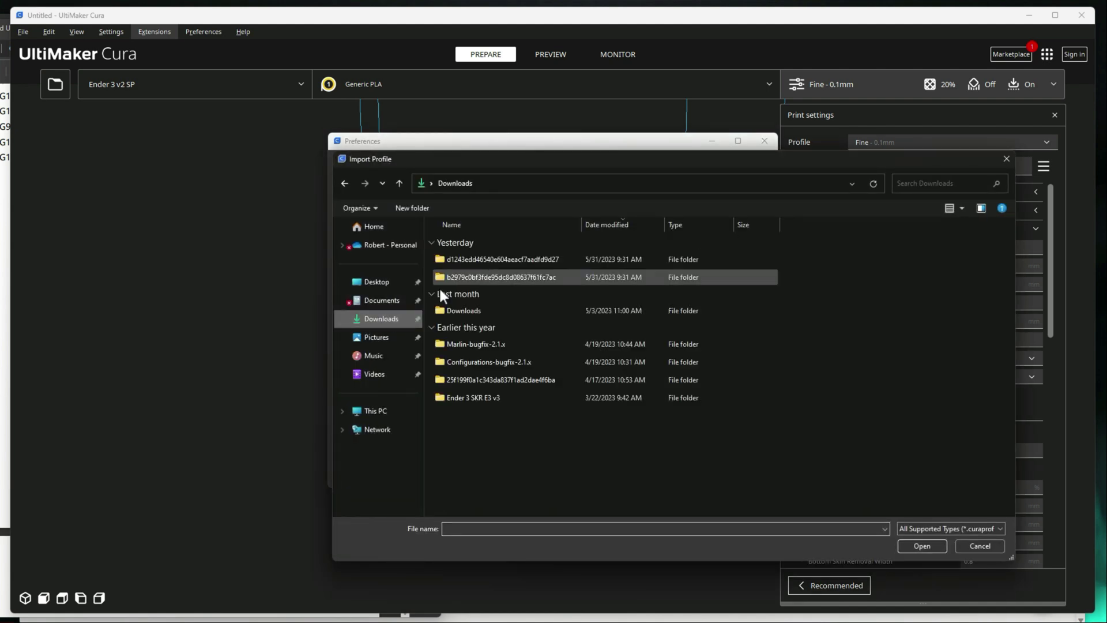
pyautogui.doubleClick(492, 275)
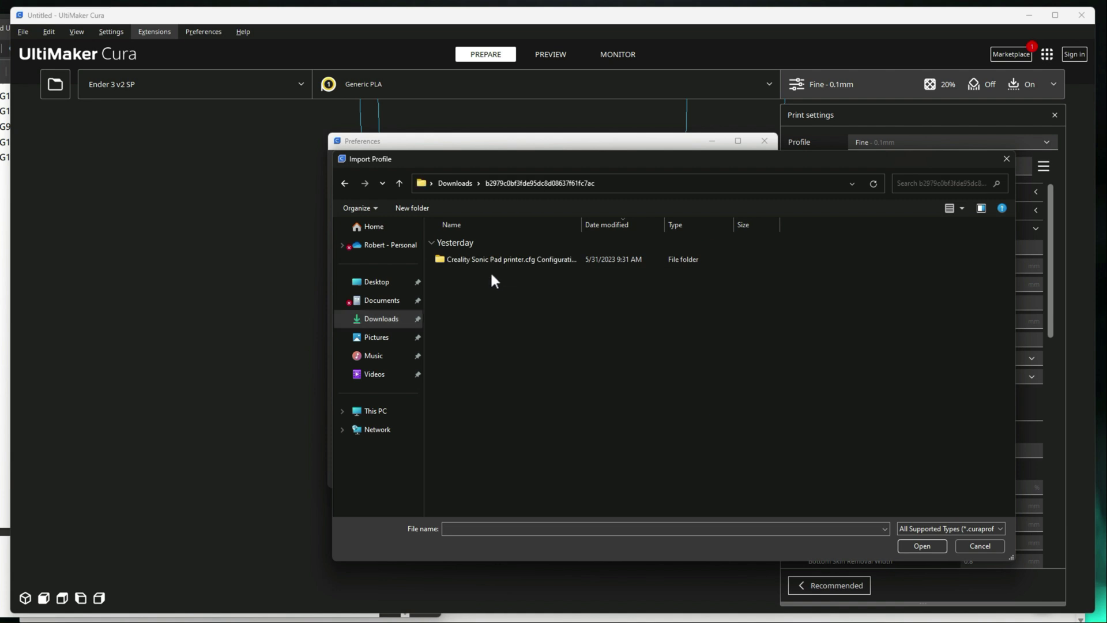
pyautogui.doubleClick(488, 262)
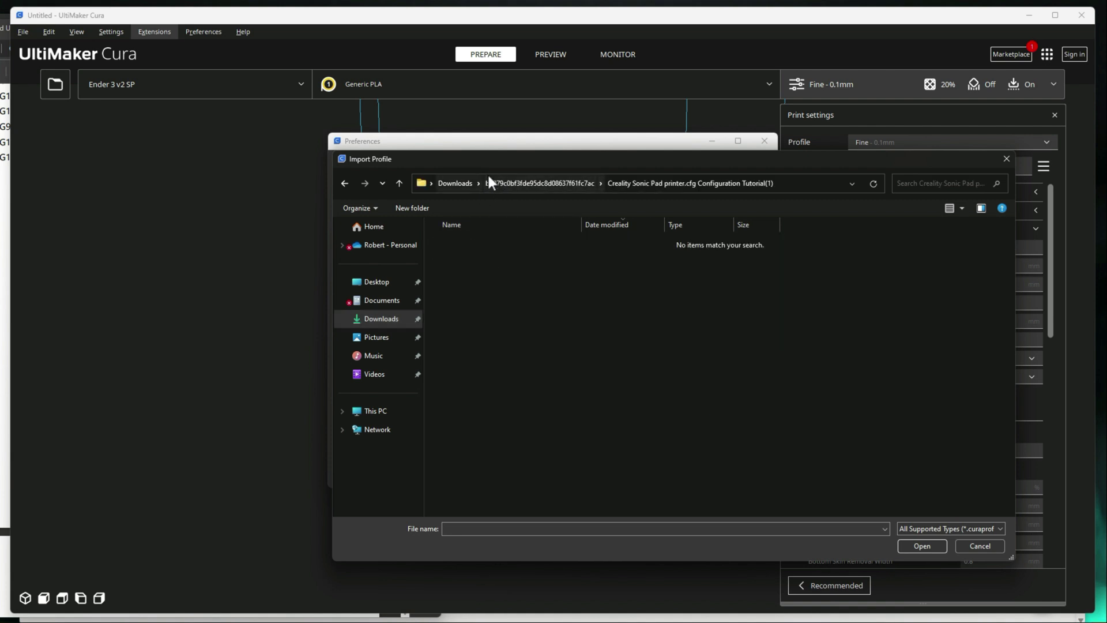
pyautogui.click(489, 178)
pyautogui.click(461, 183)
pyautogui.doubleClick(483, 257)
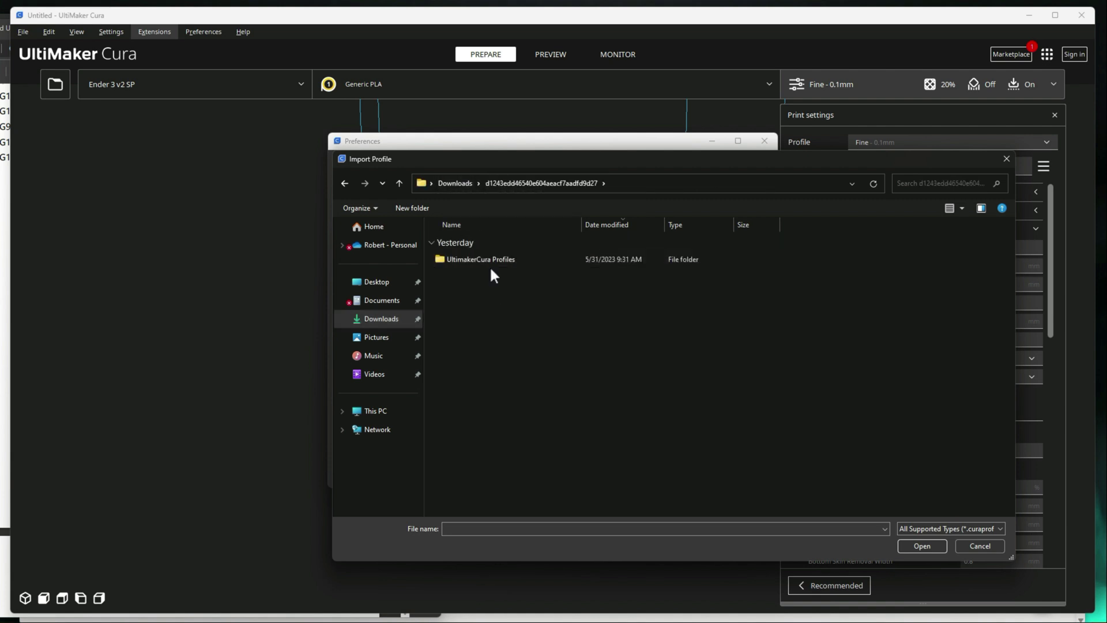
pyautogui.doubleClick(490, 260)
pyautogui.doubleClick(490, 259)
pyautogui.doubleClick(494, 295)
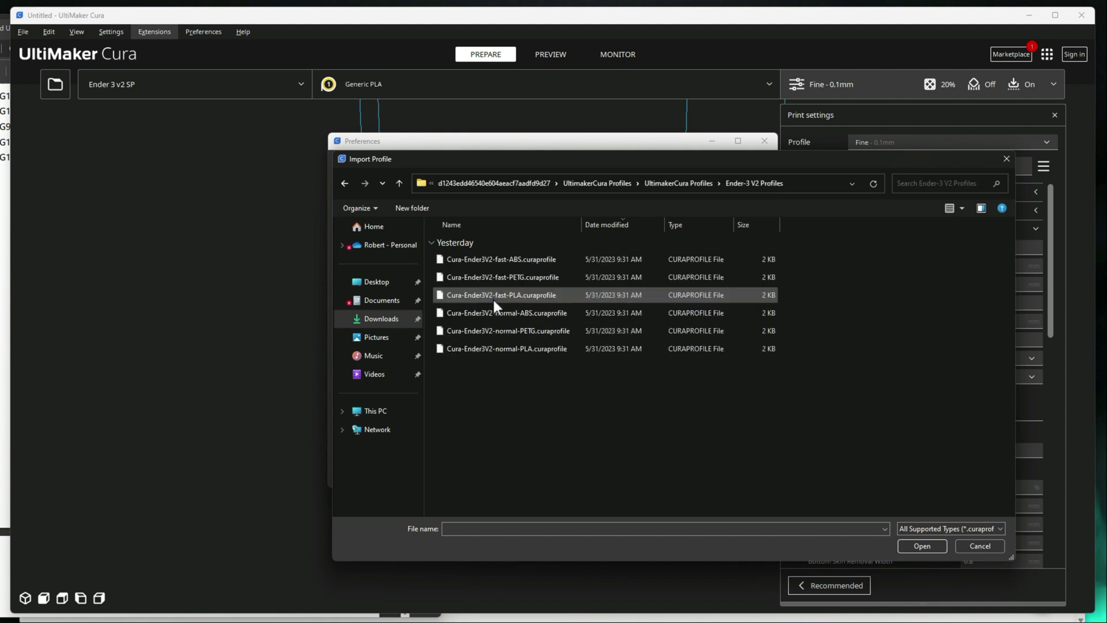
pyautogui.click(499, 346)
pyautogui.click(922, 546)
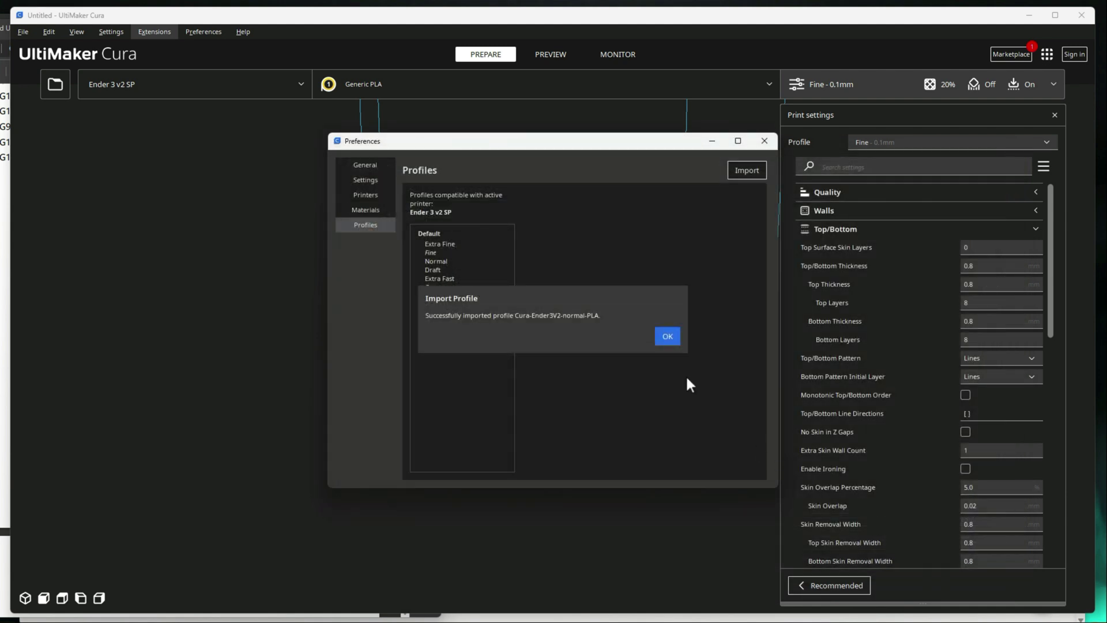
pyautogui.click(666, 335)
# Step: Close preferences, switch to Cura-Ender3V2-fast-PLA and review its 160 mm/s speed settings
pyautogui.click(766, 141)
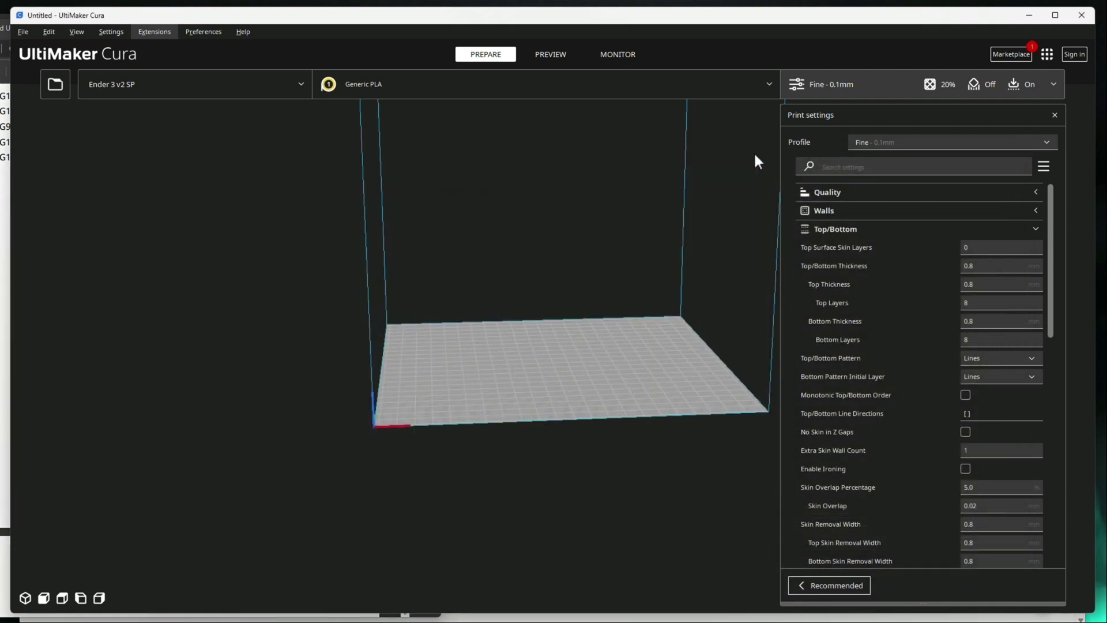
pyautogui.click(1048, 142)
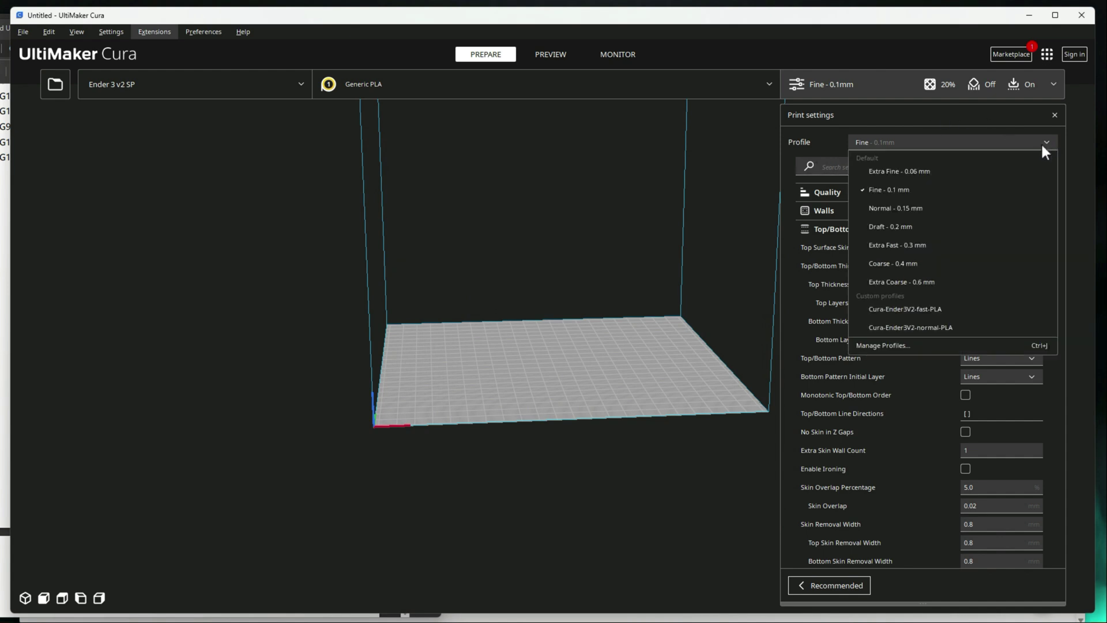
pyautogui.click(945, 309)
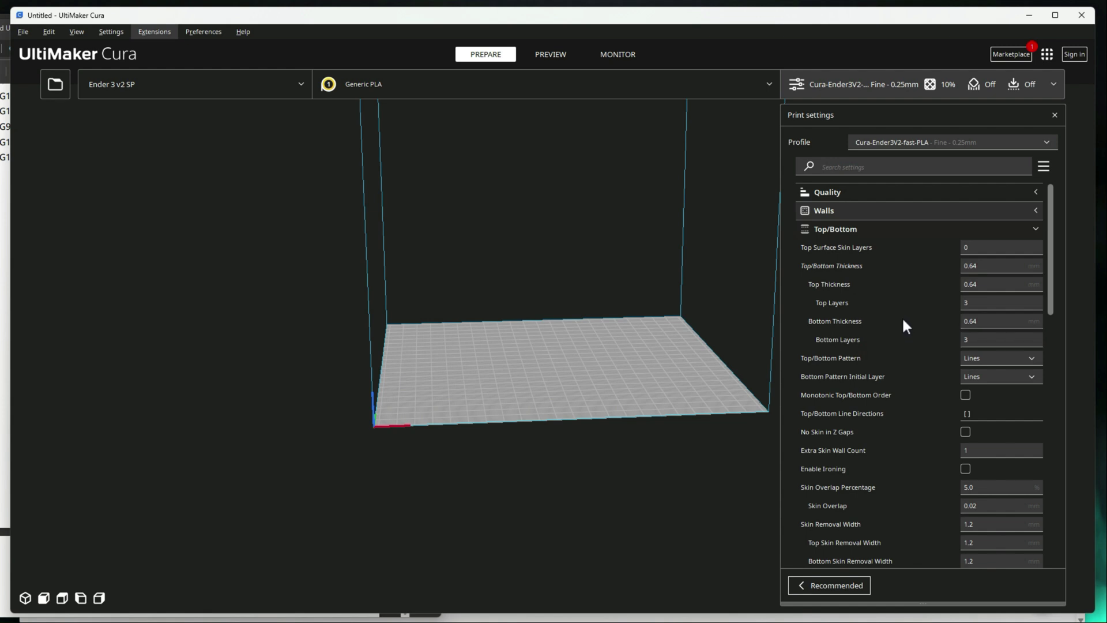
pyautogui.scroll(-5, 903, 321)
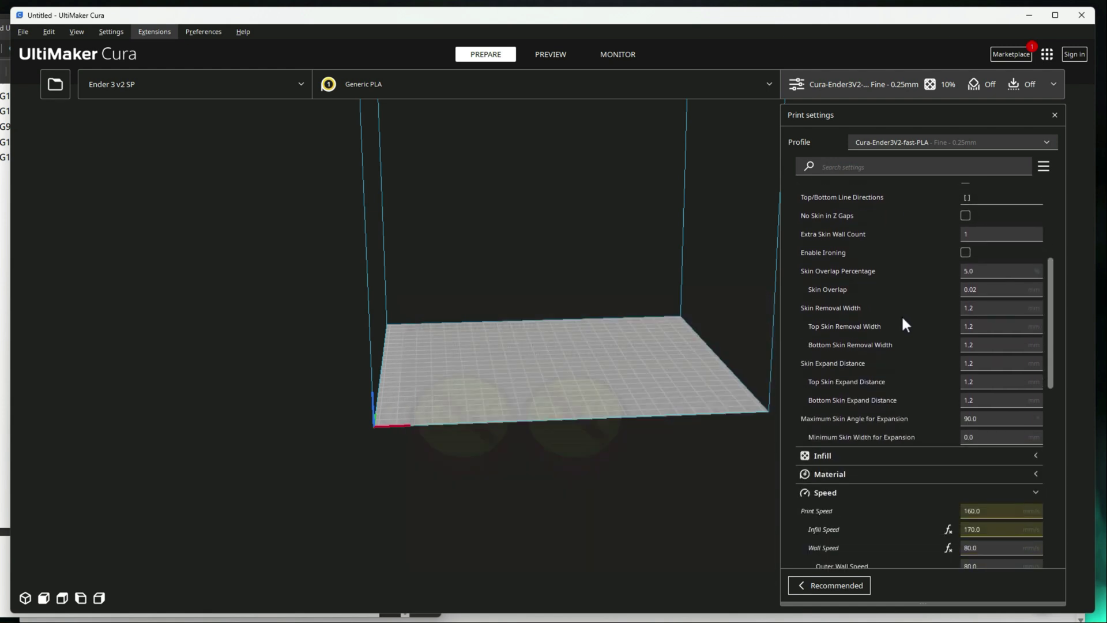
pyautogui.scroll(-7, 902, 314)
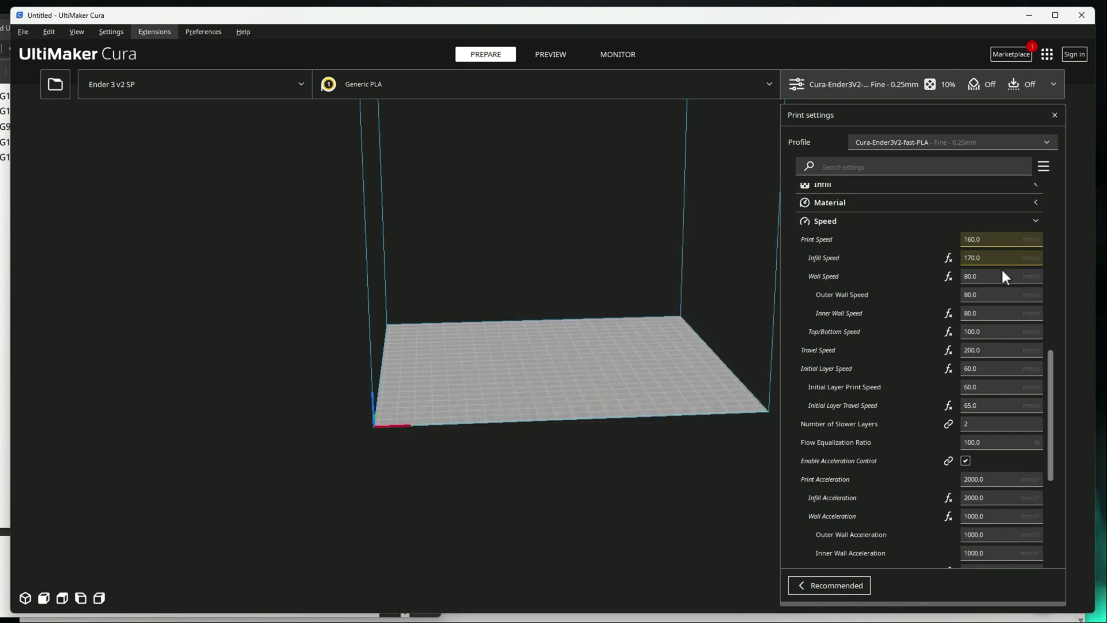
# Step: Make Cura-Ender3V2-normal-PLA (Normal 0.15 mm, 120 mm/s) the active profile
pyautogui.click(1037, 141)
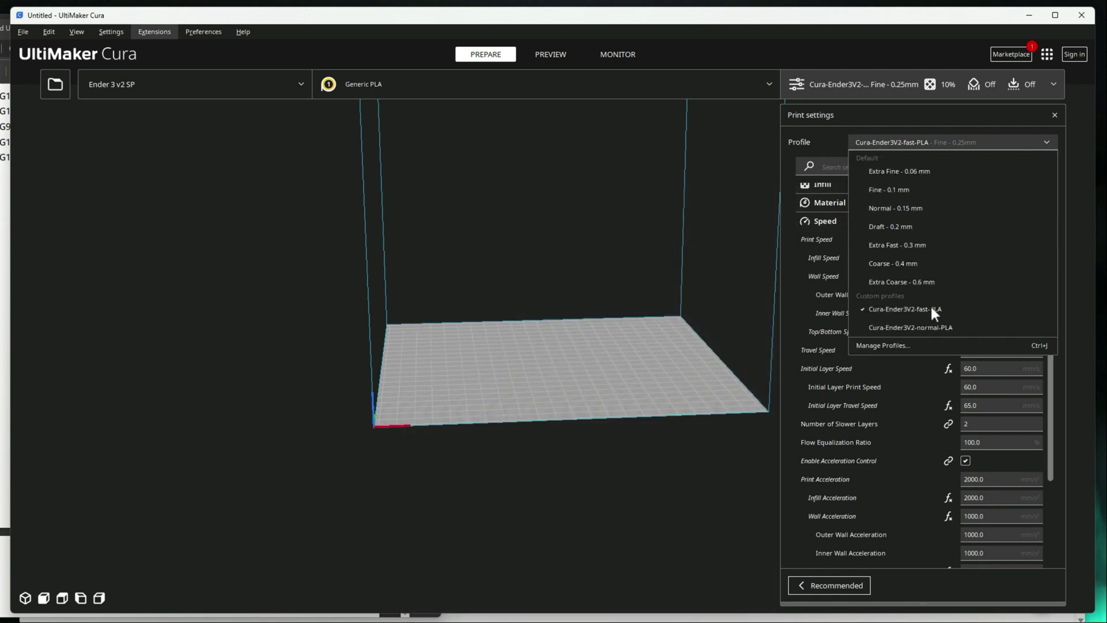
pyautogui.click(929, 328)
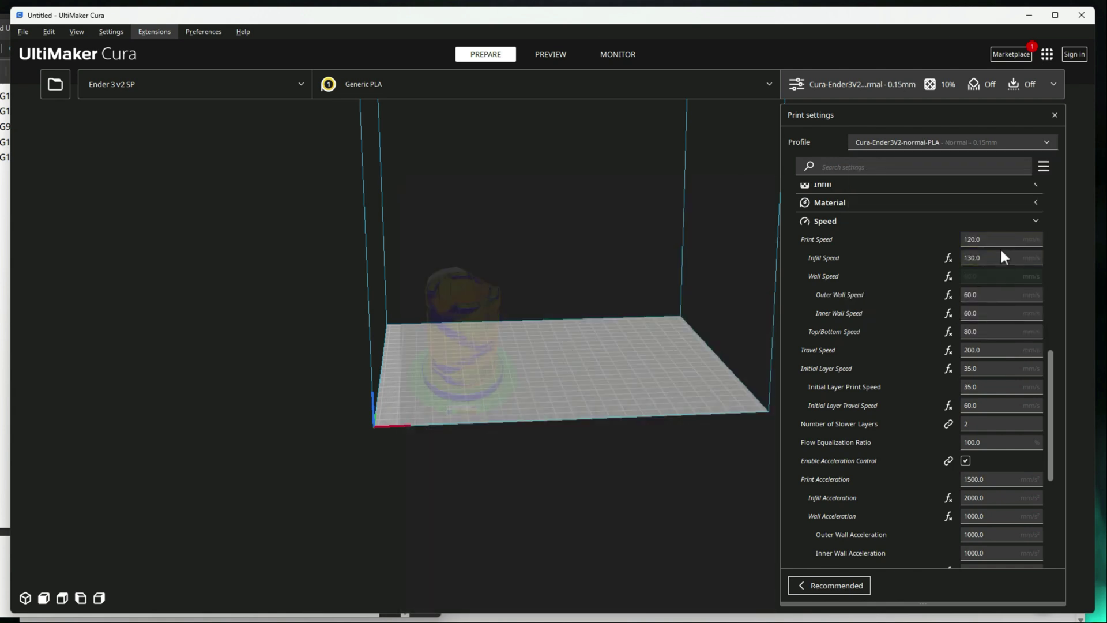
pyautogui.click(1024, 141)
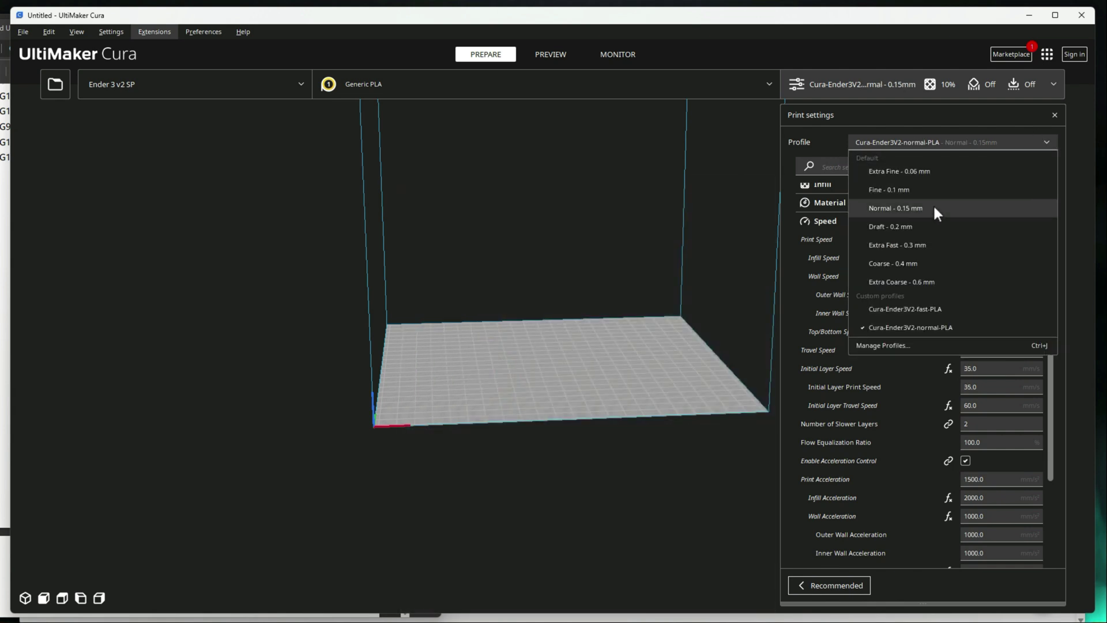
pyautogui.click(185, 87)
pyautogui.click(181, 114)
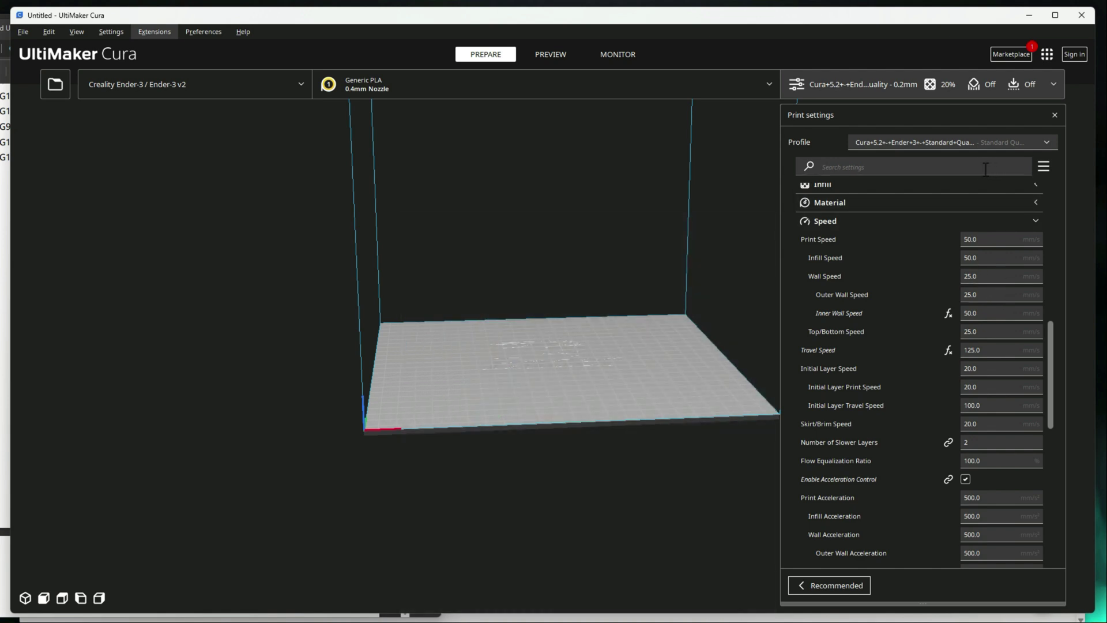
pyautogui.click(277, 85)
pyautogui.click(226, 133)
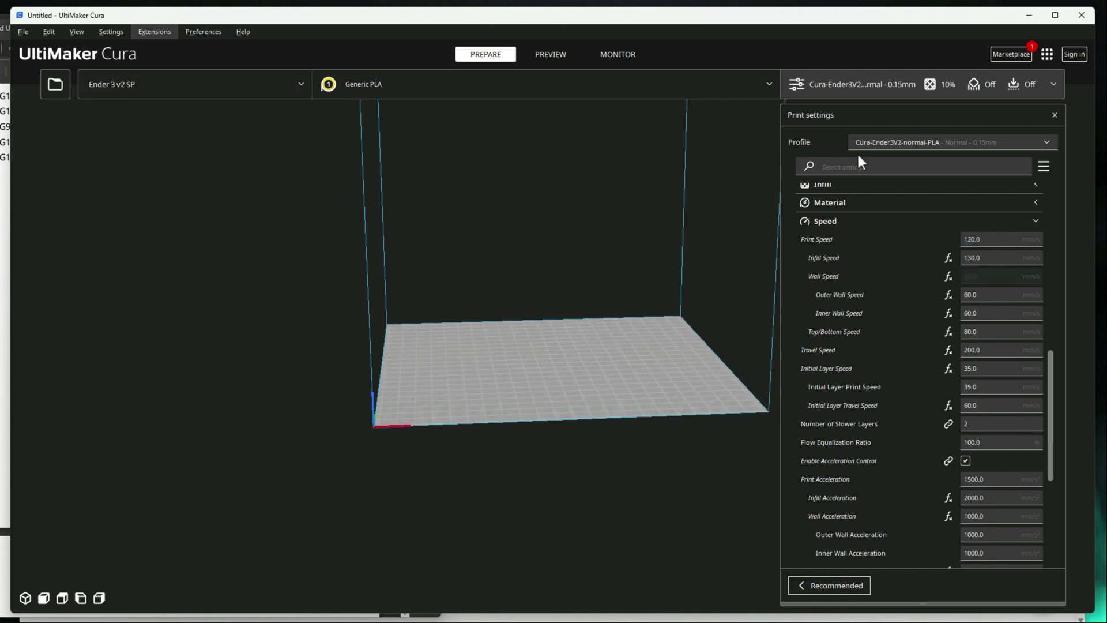
pyautogui.moveTo(864, 246)
pyautogui.moveTo(1013, 255)
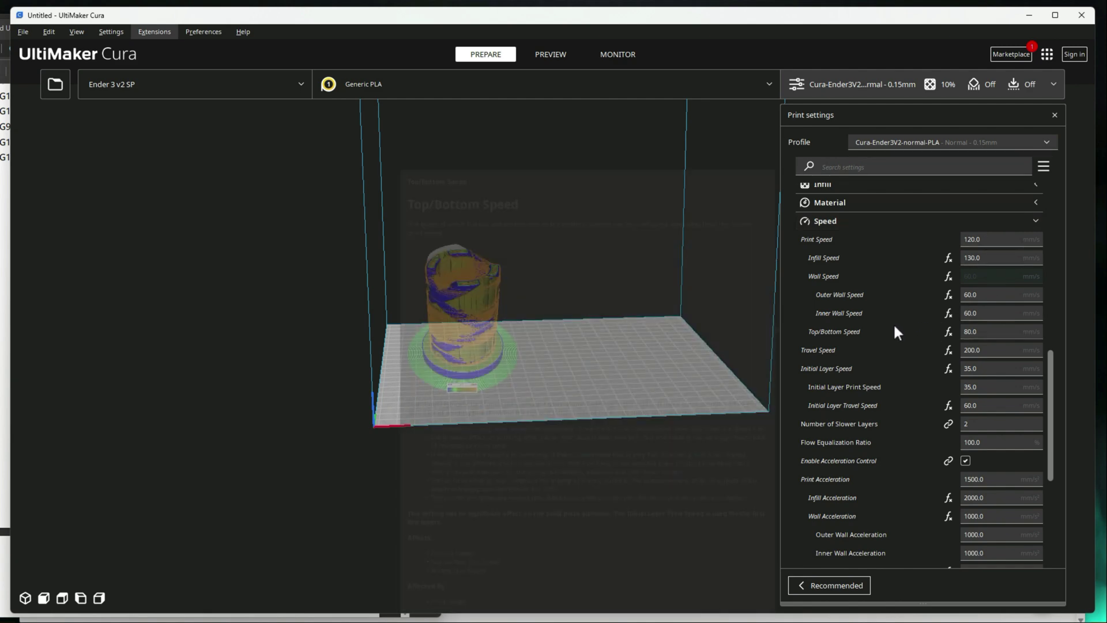
pyautogui.moveTo(896, 327)
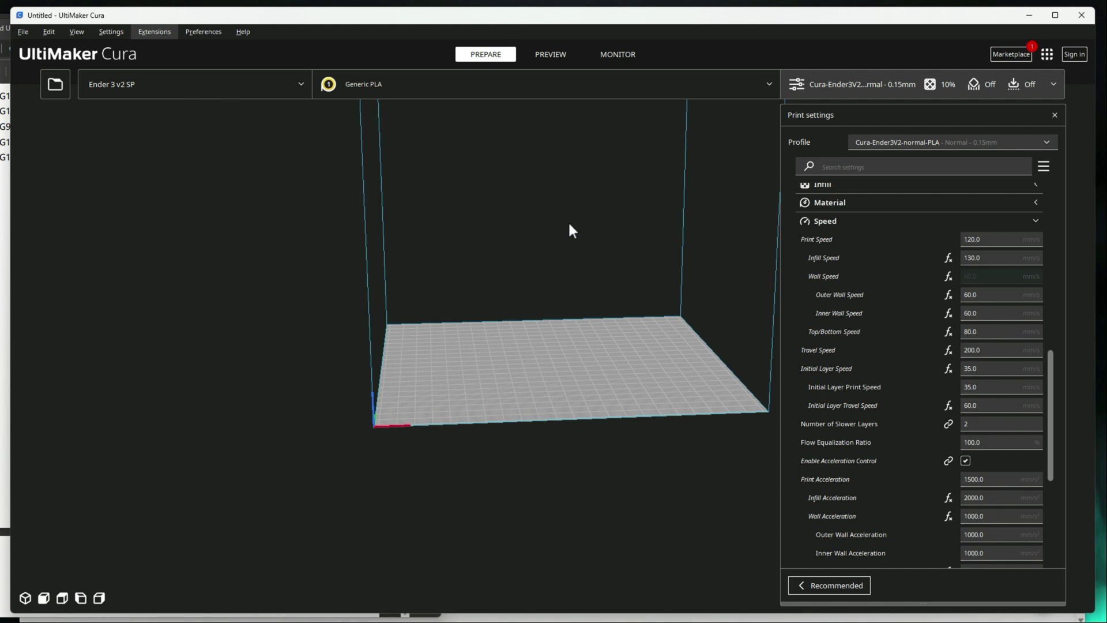
pyautogui.click(152, 32)
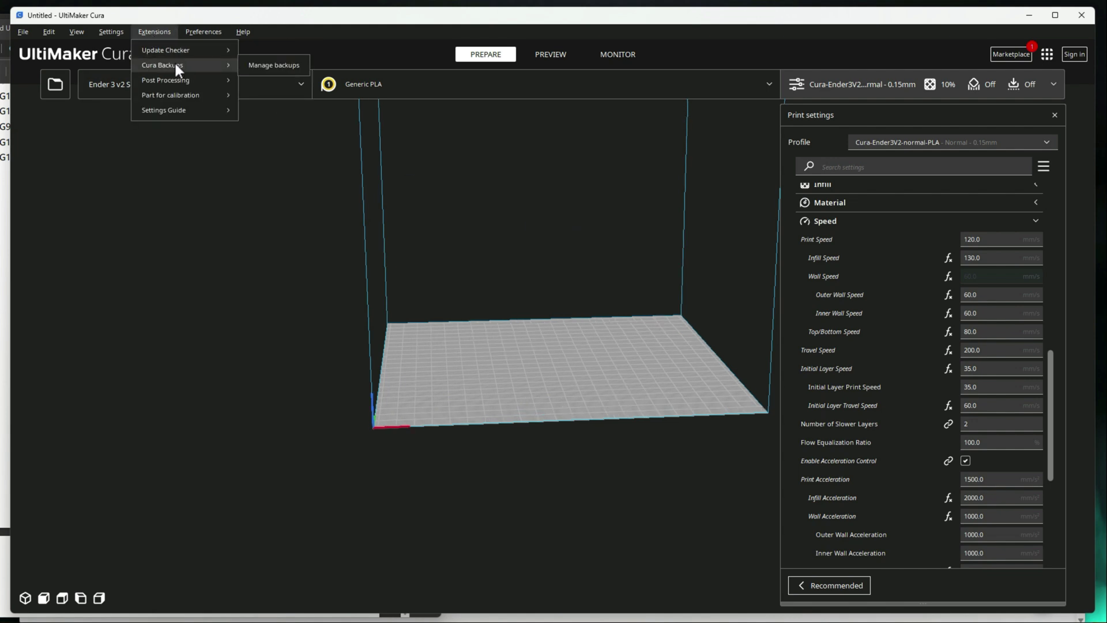
# Step: Add a 20 mm calibration cube to the build plate and shorten the settings panel
pyautogui.moveTo(178, 93)
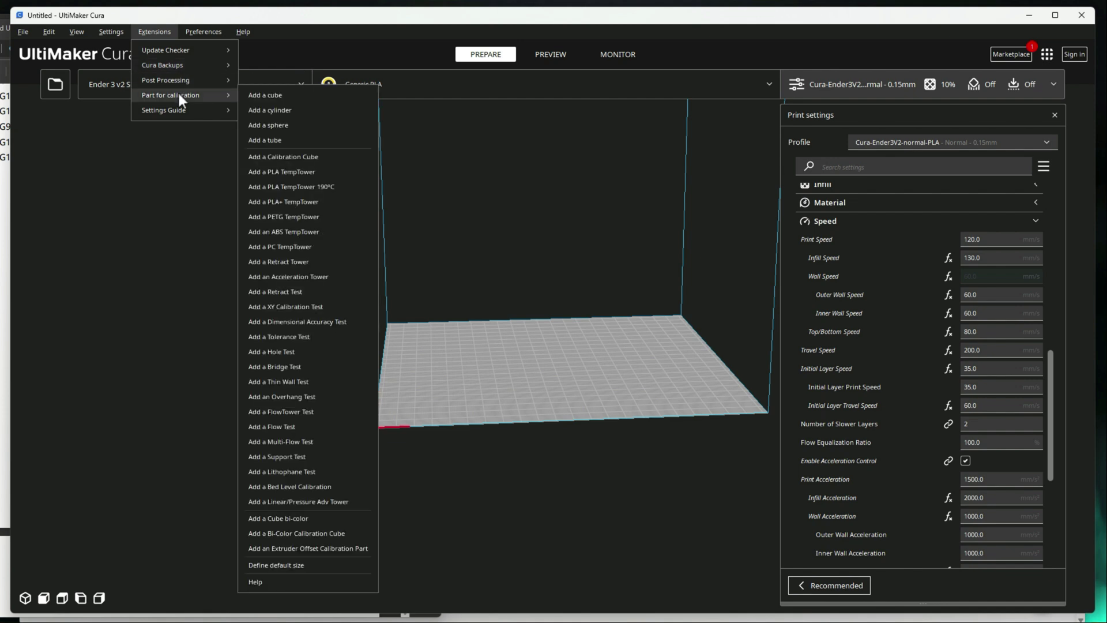
pyautogui.click(308, 157)
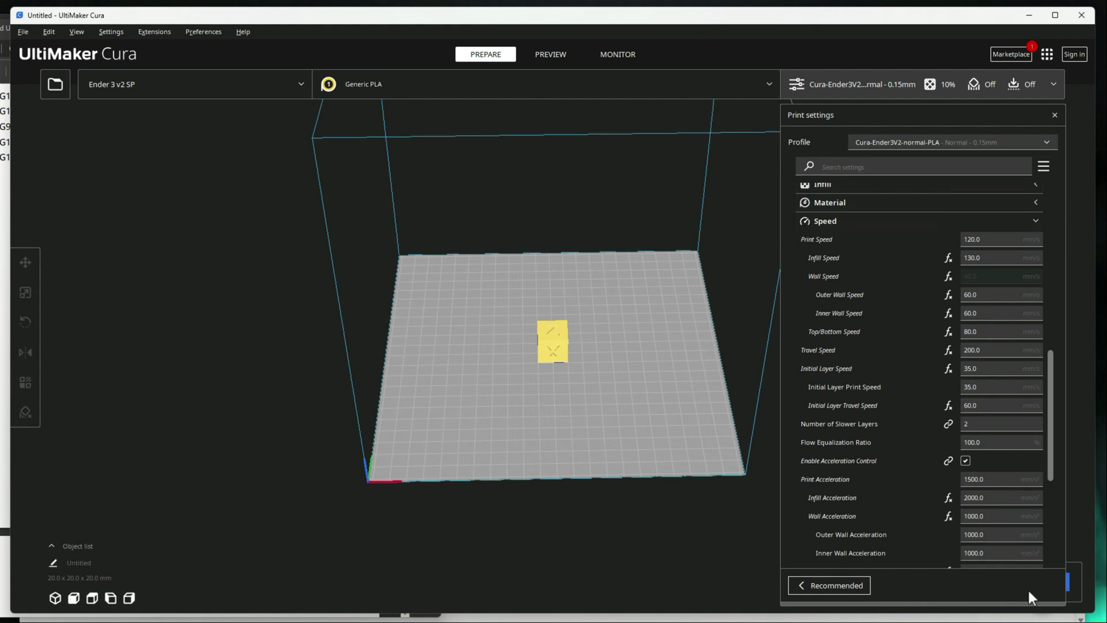
pyautogui.moveTo(1045, 603); pyautogui.dragTo(1014, 548)
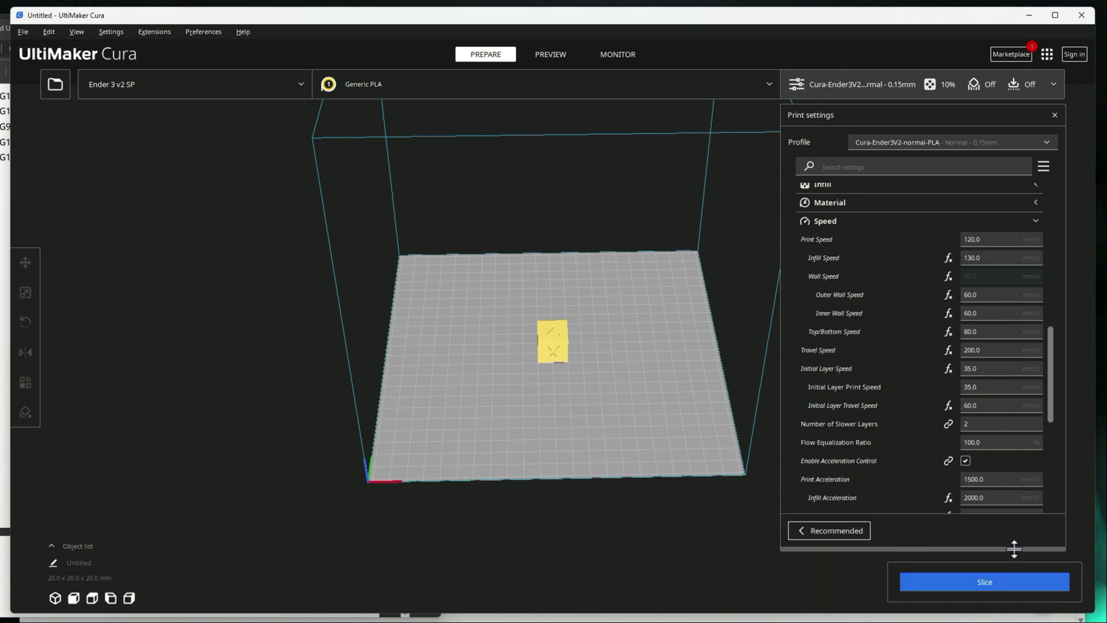
# Step: Slice the cube (about 19 minutes, 4 g) and save it to disk
pyautogui.click(1000, 582)
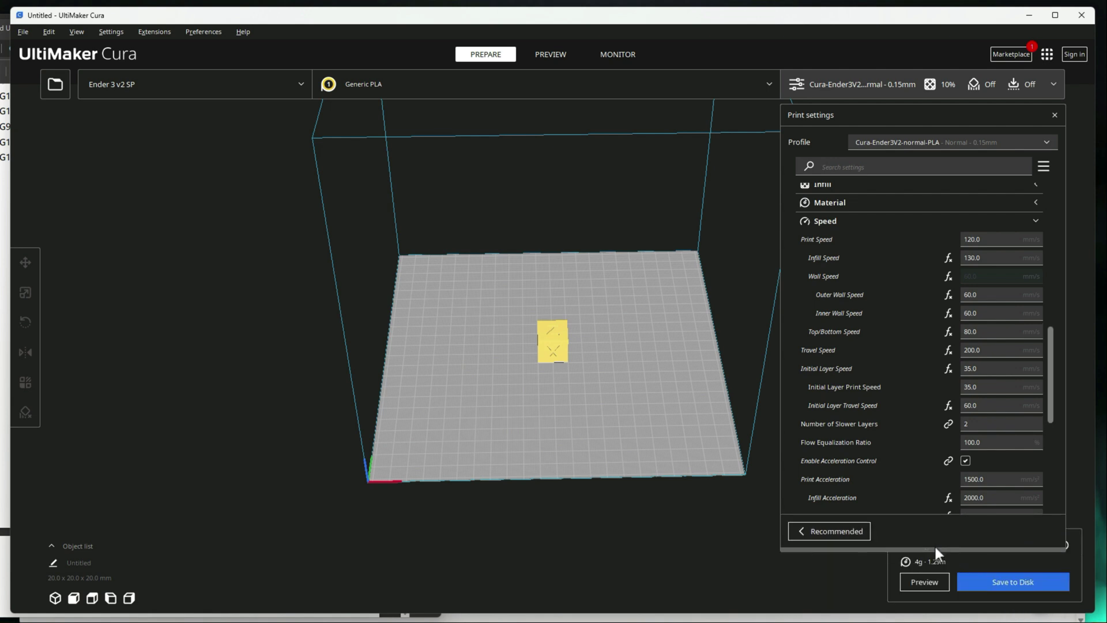
pyautogui.click(1013, 575)
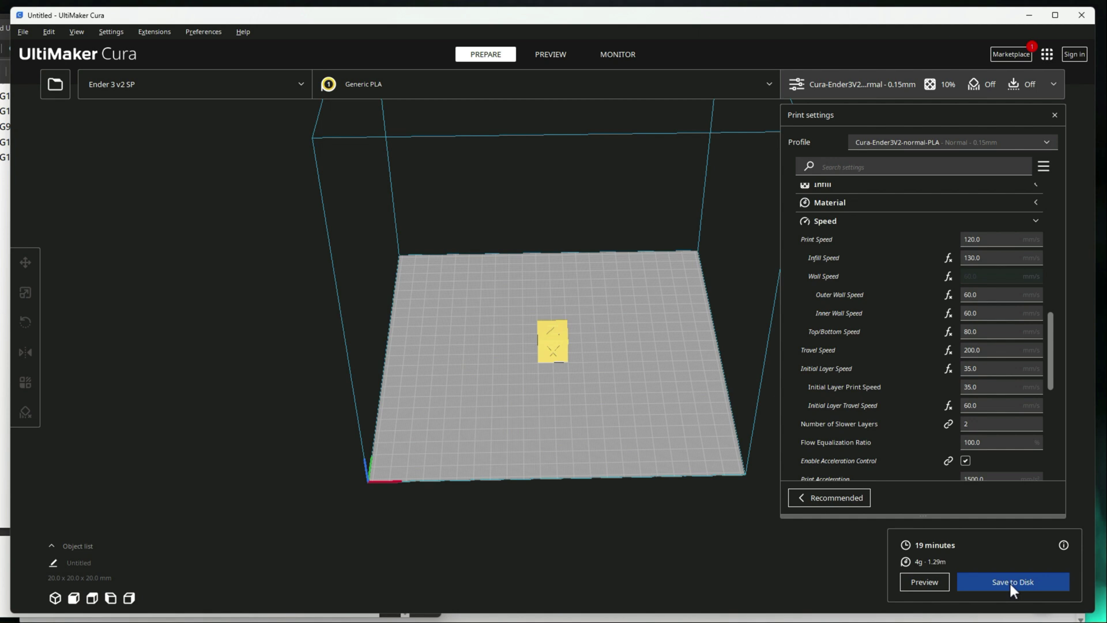
pyautogui.click(1010, 583)
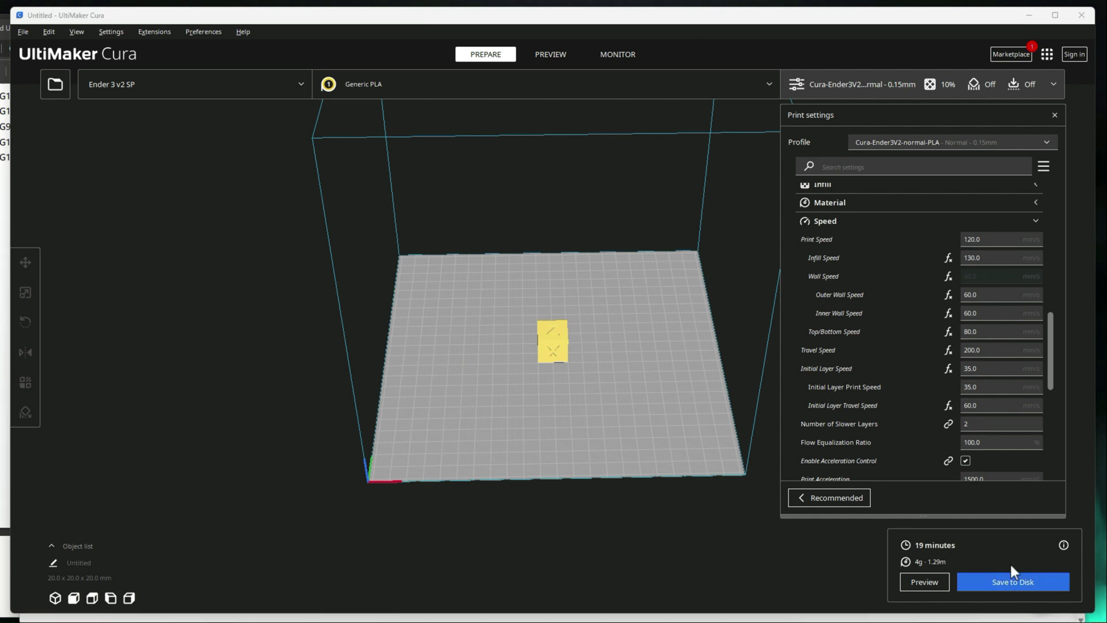